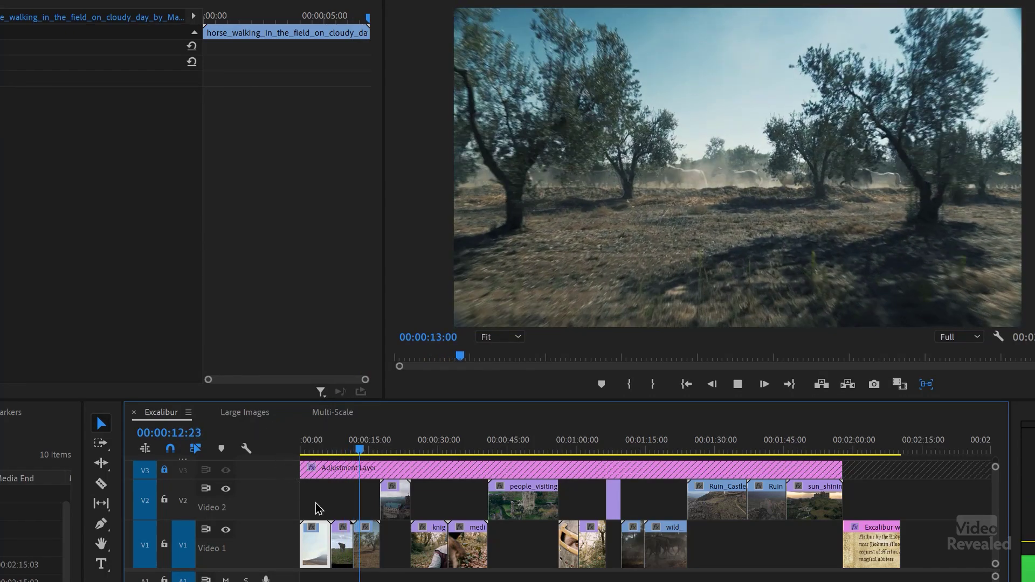
Apply the Dip to Black transition to the first three clips on Video 1 using Excalibur's plain Apply Transition option.
{"action": "key", "text": "space"}
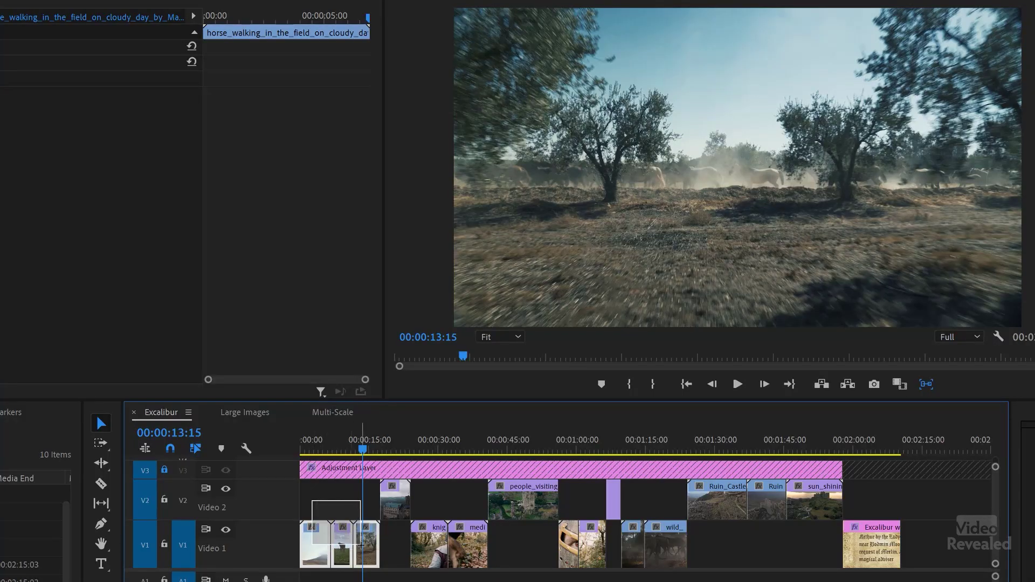
{"action": "left_click_drag", "start_coordinate": [359, 544], "coordinate": [345, 517]}
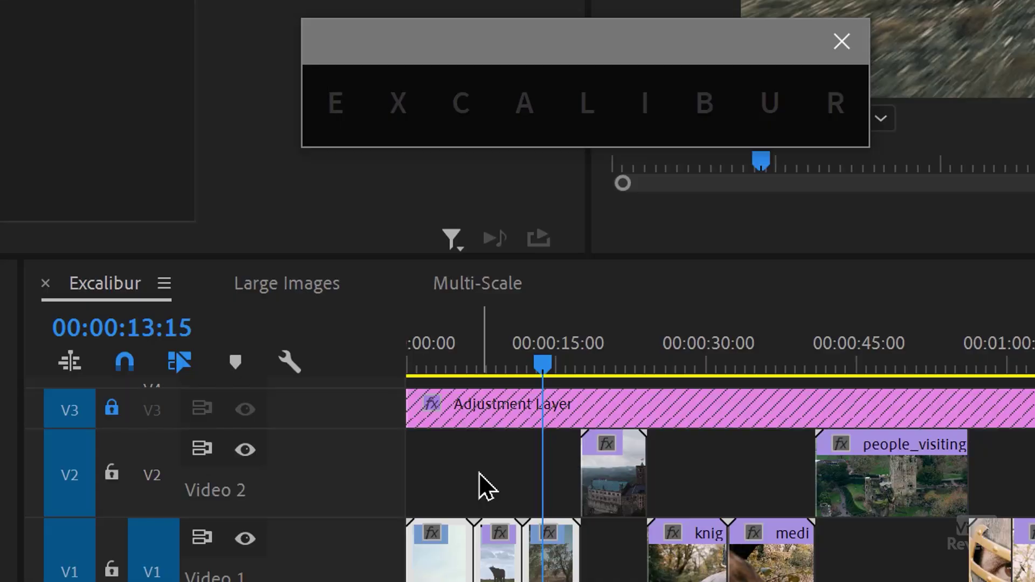
{"action": "type", "text": "di"}
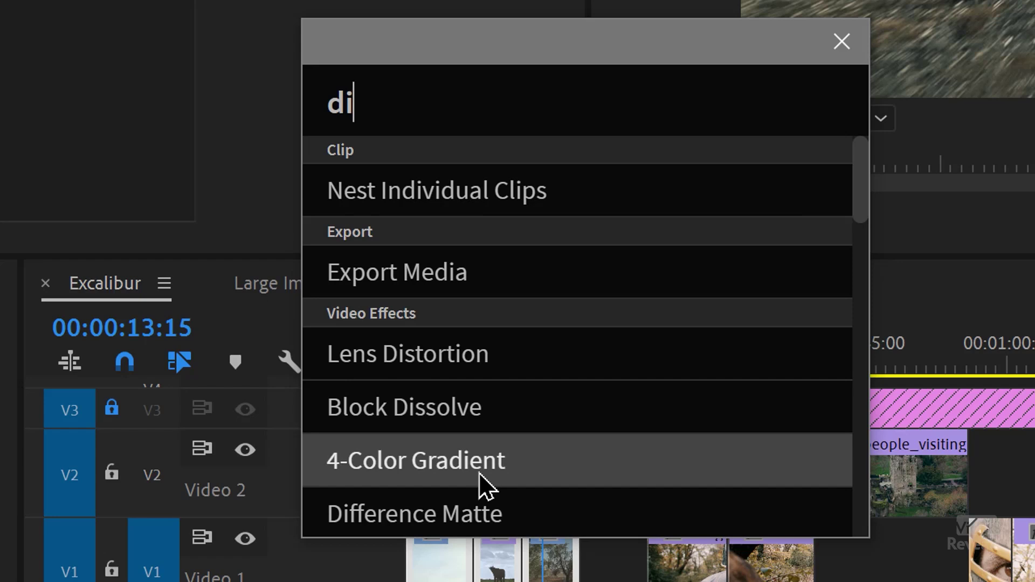
{"action": "type", "text": "p"}
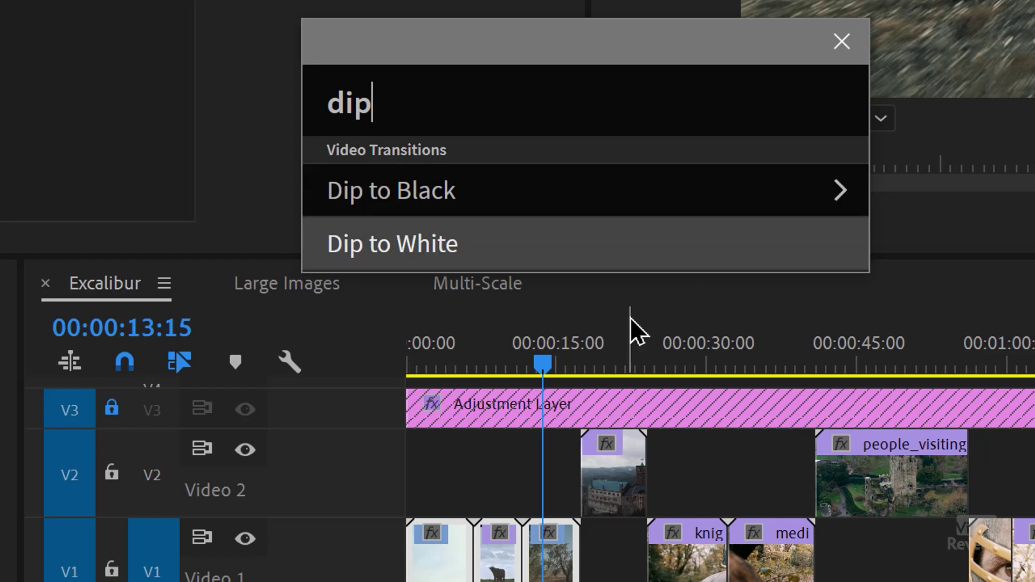
{"action": "key", "text": "Up"}
{"action": "key", "text": "Return"}
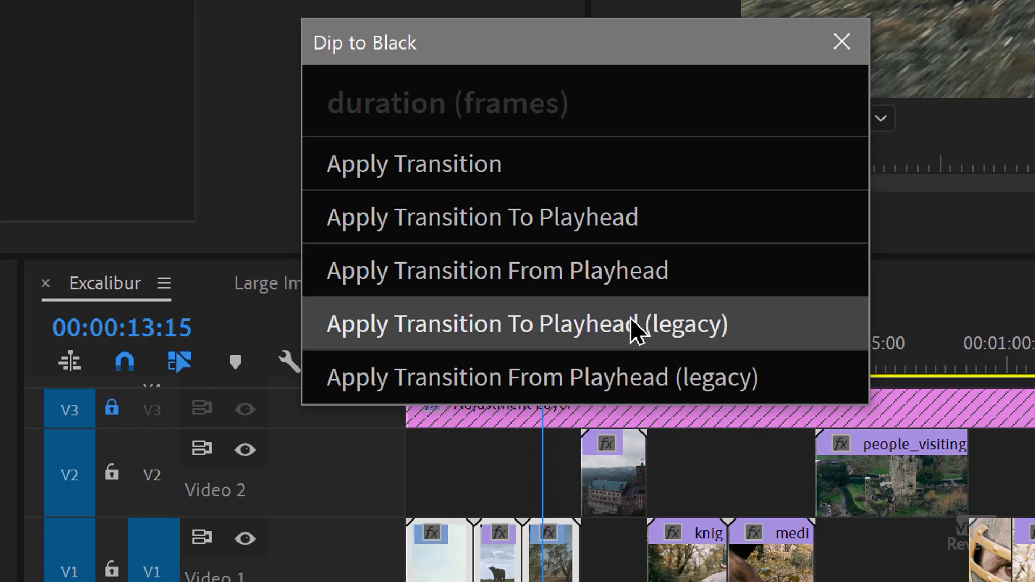
{"action": "key", "text": "Down"}
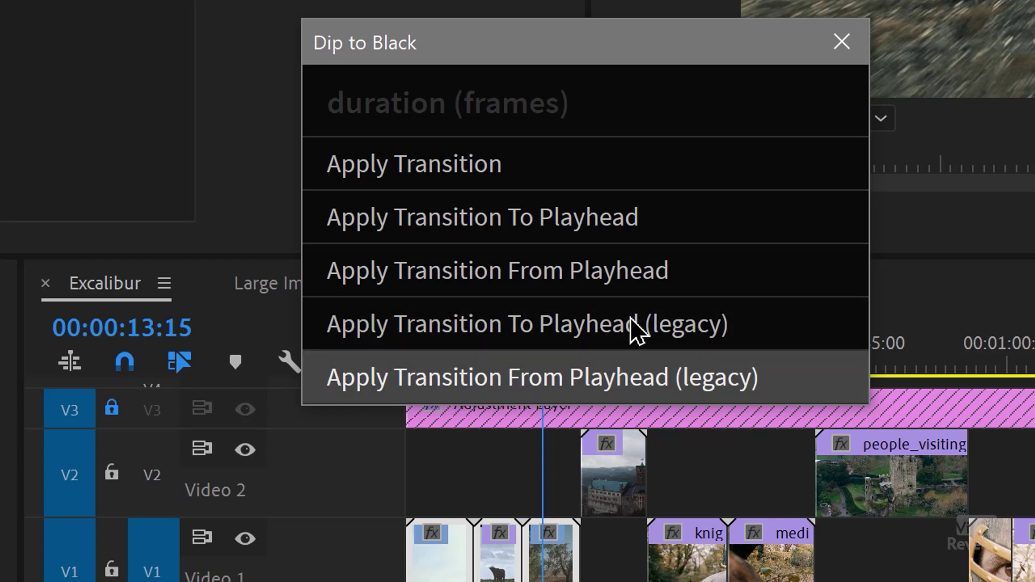
{"action": "left_click", "coordinate": [531, 164]}
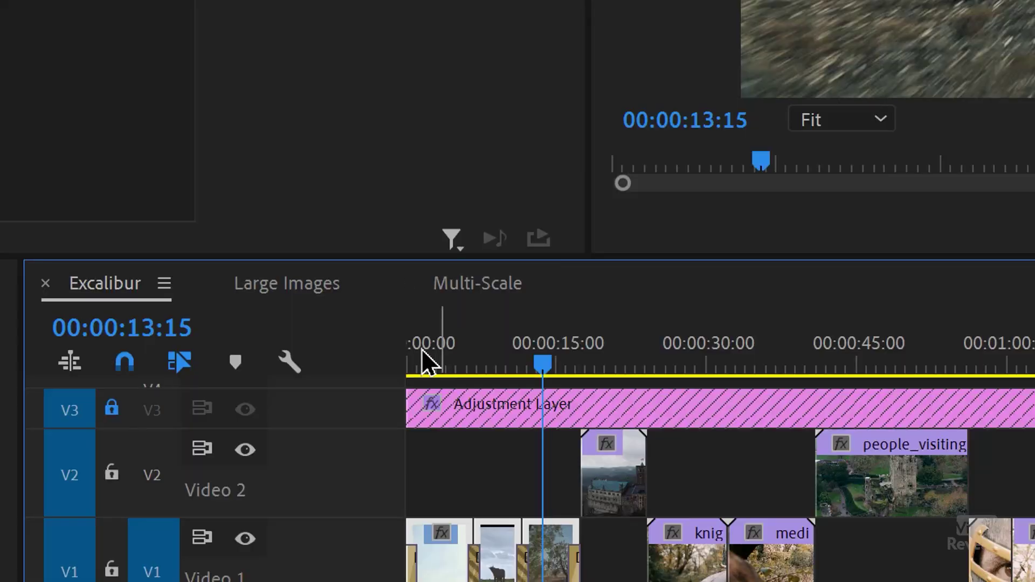
Play the sequence from its start to review the transitions on the opening clips.
{"action": "left_click_drag", "start_coordinate": [454, 369], "coordinate": [386, 380]}
{"action": "key", "text": "space"}
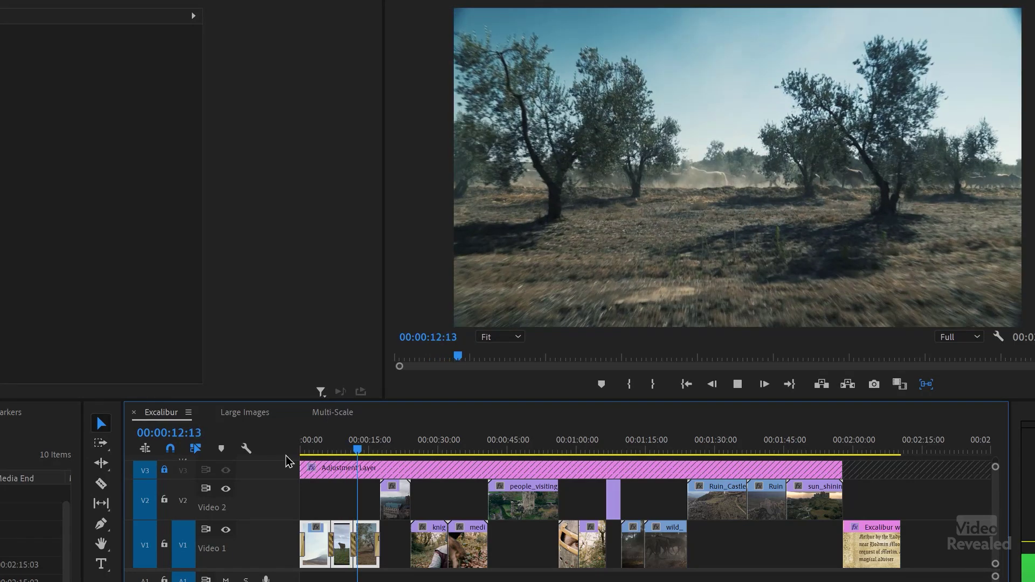
{"action": "key", "text": "space"}
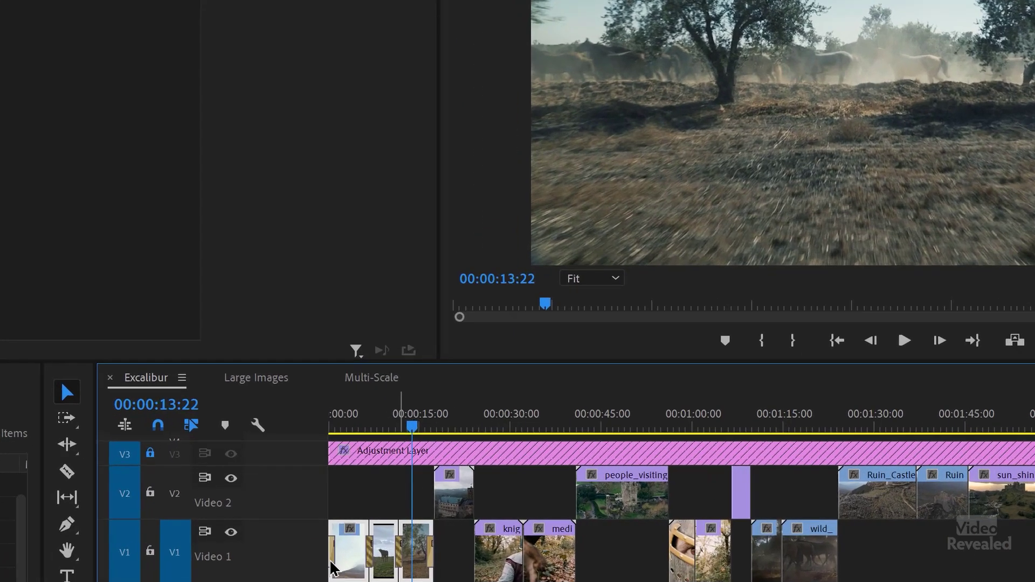
Run Excalibur's Remove Transitions command on the three selected opening clips.
{"action": "key", "text": "ctrl+space"}
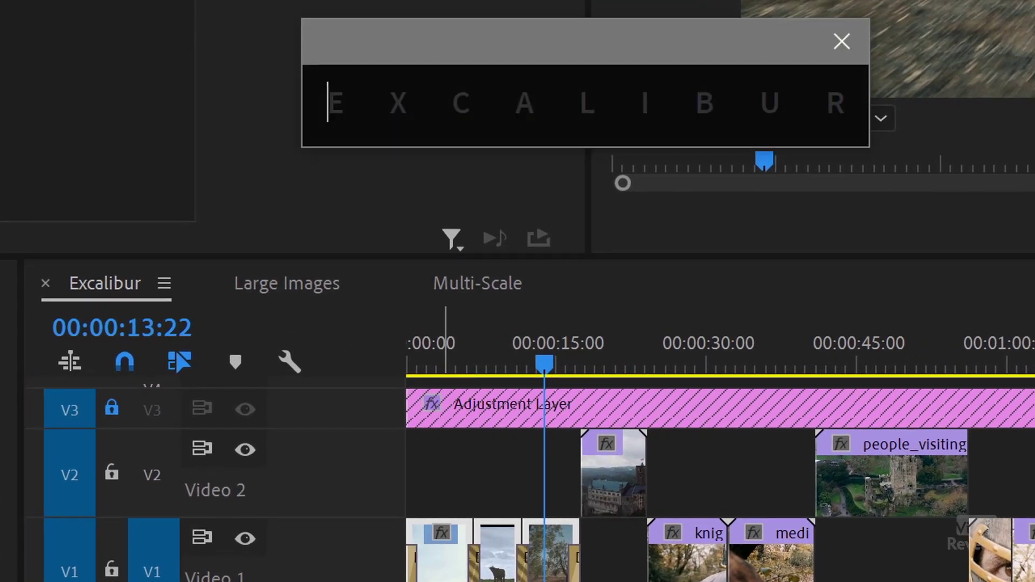
{"action": "type", "text": "remove"}
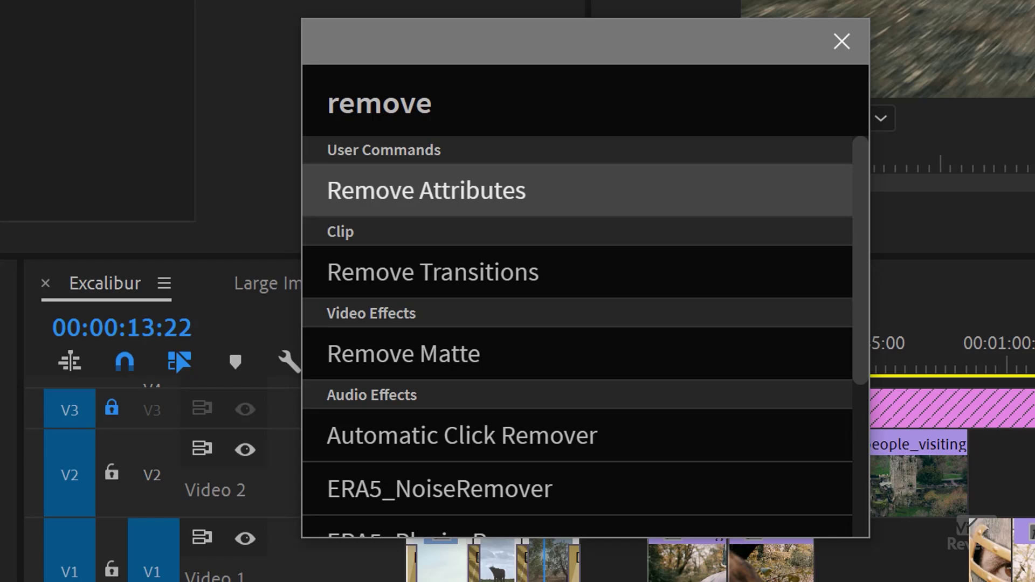
{"action": "key", "text": "Down"}
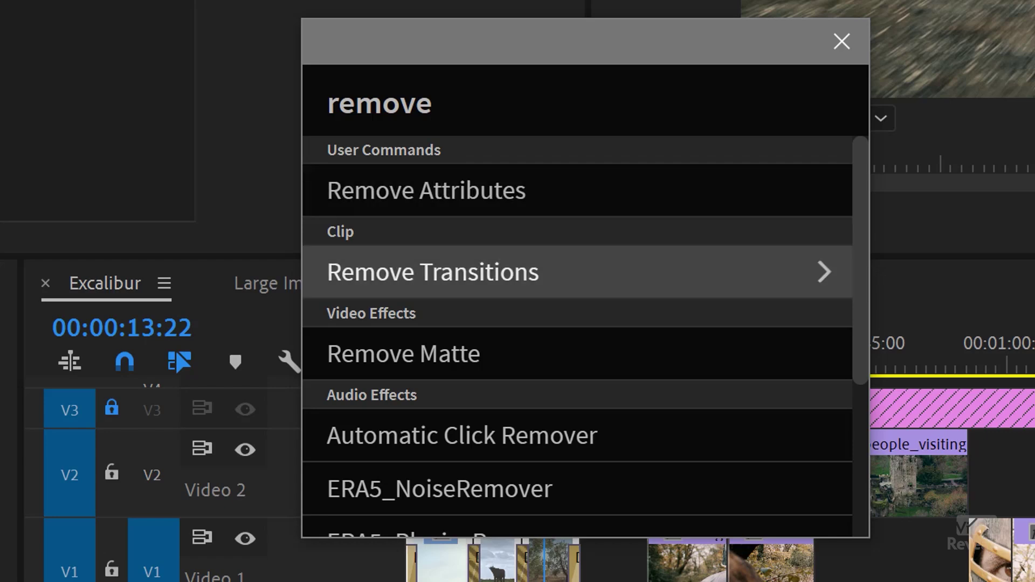
{"action": "key", "text": "Return"}
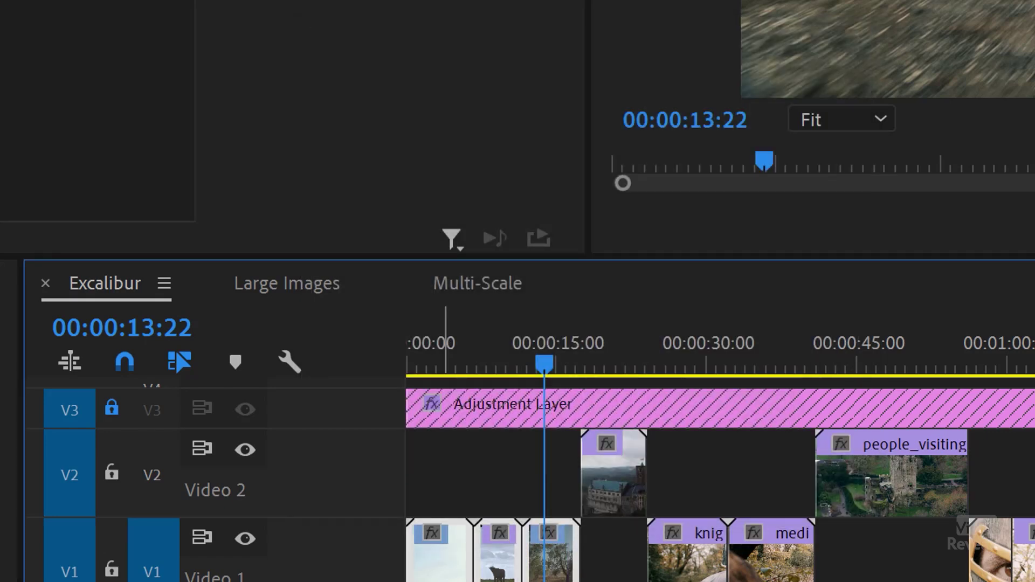
Set the scale of the hill_top_castle clip on Video 2 to 150 with Excalibur and expand its Motion properties.
{"action": "left_click_drag", "start_coordinate": [512, 374], "coordinate": [490, 366]}
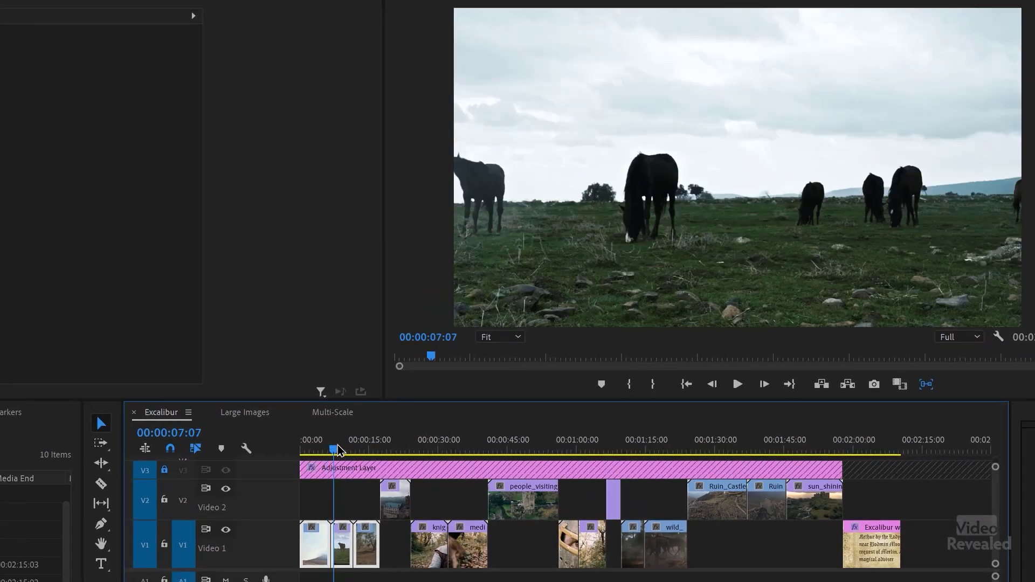
{"action": "key", "text": "space"}
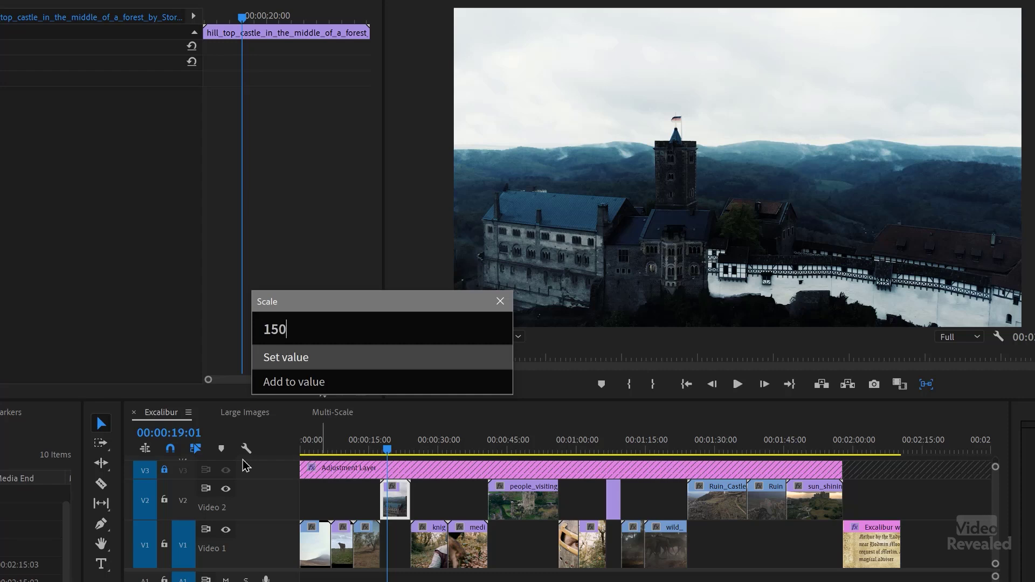
{"action": "key", "text": "Return"}
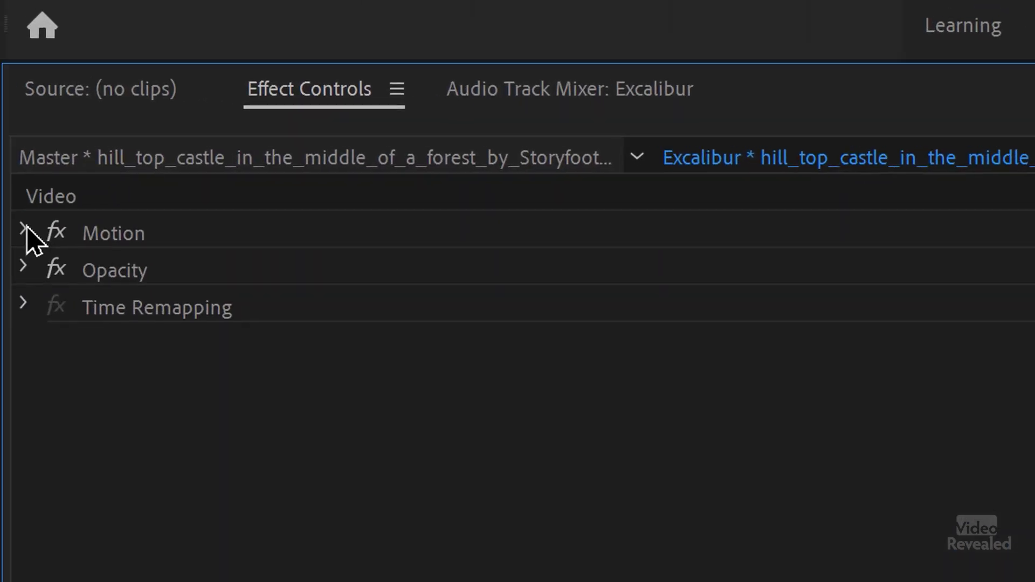
{"action": "left_click", "coordinate": [27, 231]}
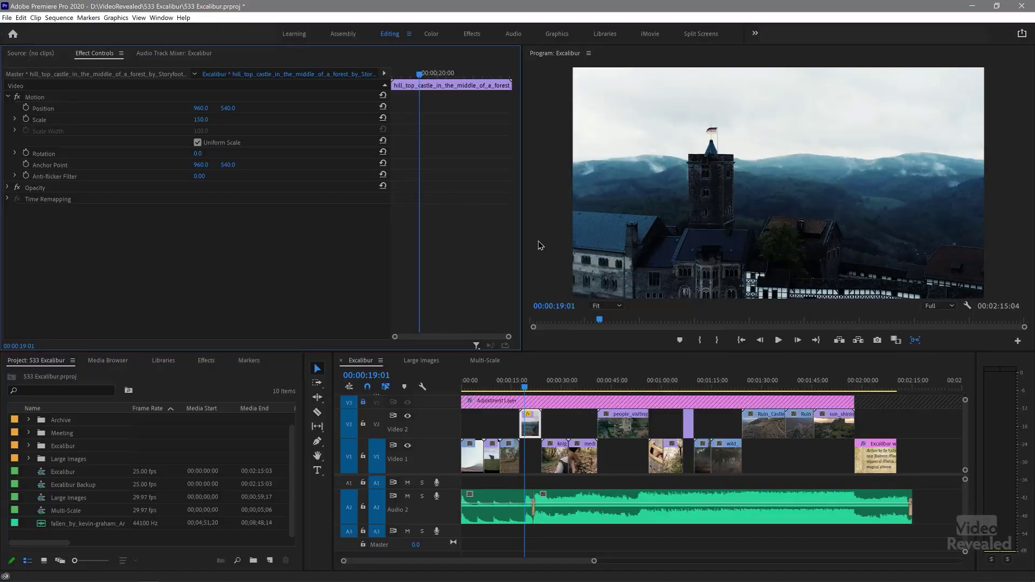
Play through parts of the last three castle clips on Video 2 to review their motion.
{"action": "left_click", "coordinate": [763, 380]}
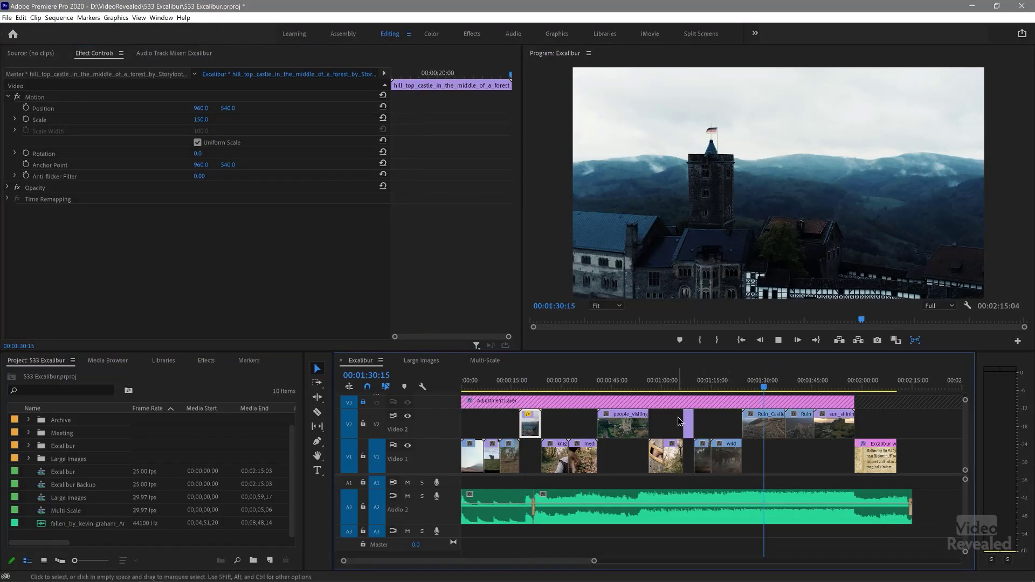
{"action": "key", "text": "space"}
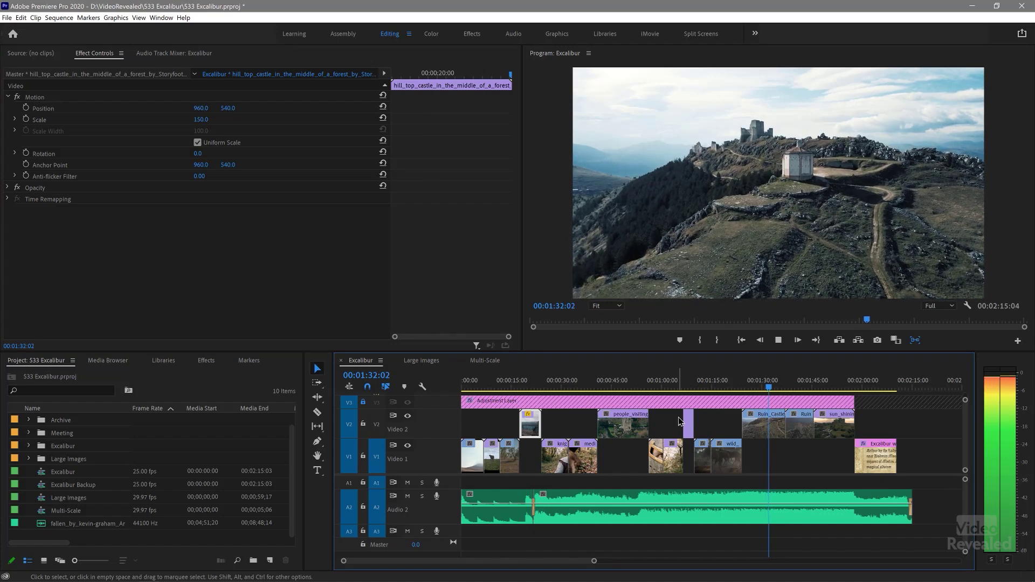
{"action": "left_click", "coordinate": [792, 389]}
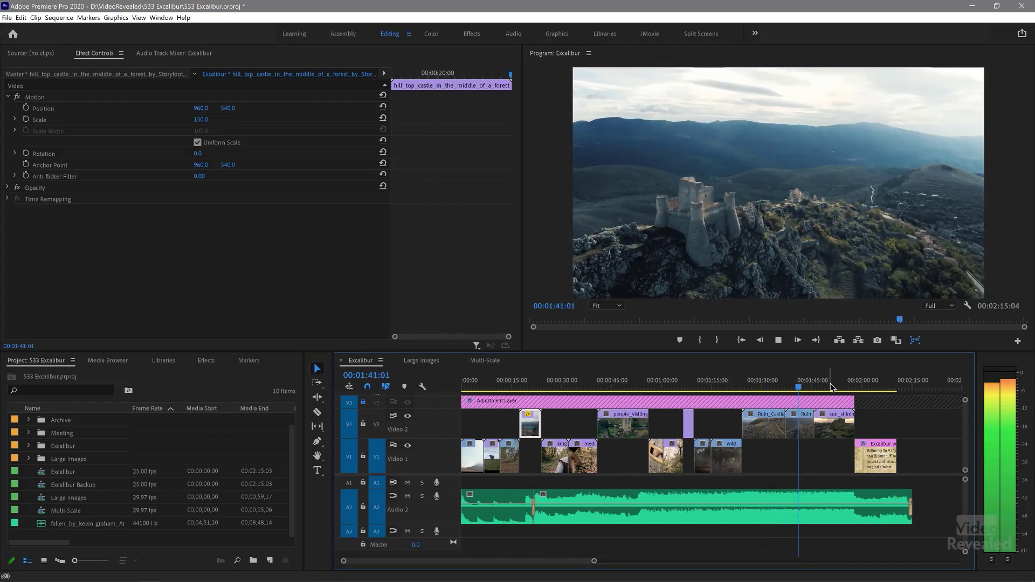
{"action": "left_click", "coordinate": [830, 389]}
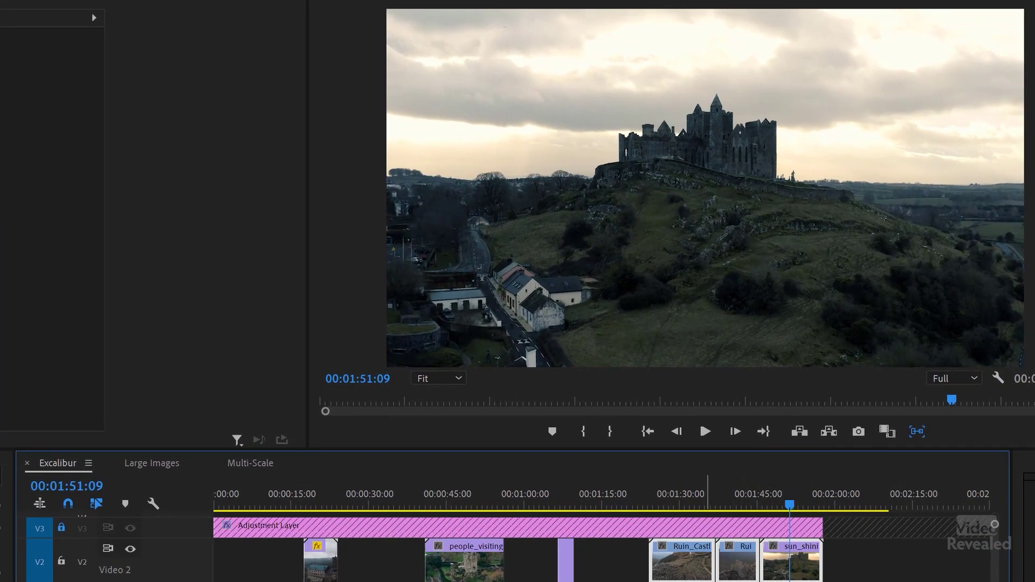
Set the speed of the three selected castle clips on Video 2 to 50 with Excalibur and play the result.
{"action": "key", "text": "ctrl+space"}
{"action": "type", "text": "spee"}
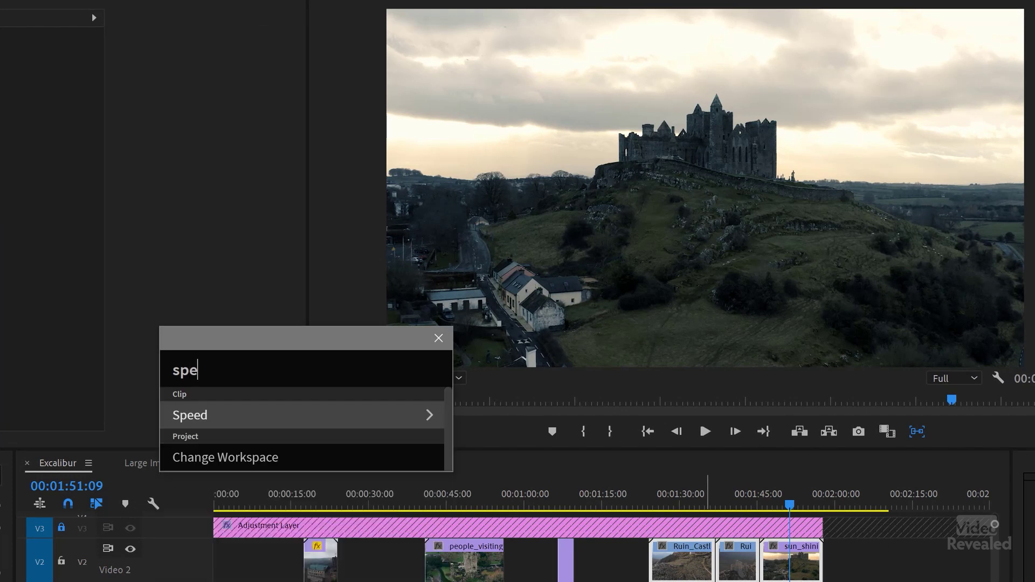
{"action": "key", "text": "Return"}
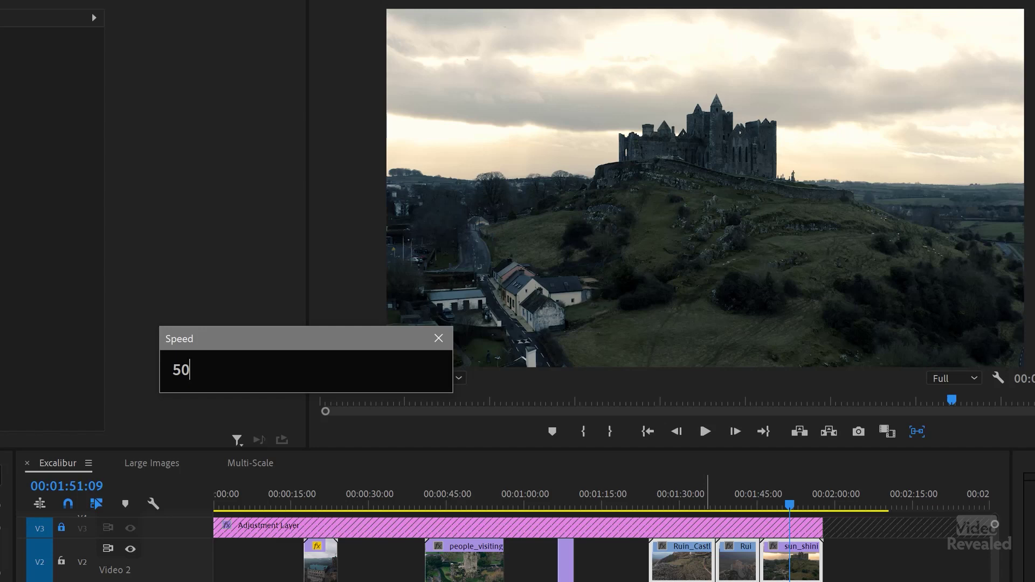
{"action": "key", "text": "Return"}
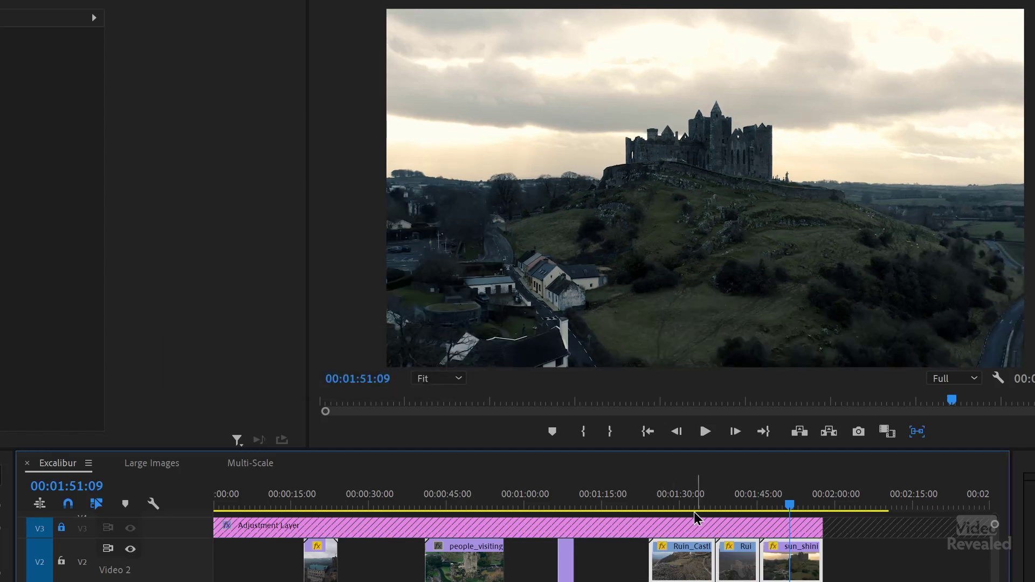
{"action": "key", "text": "space"}
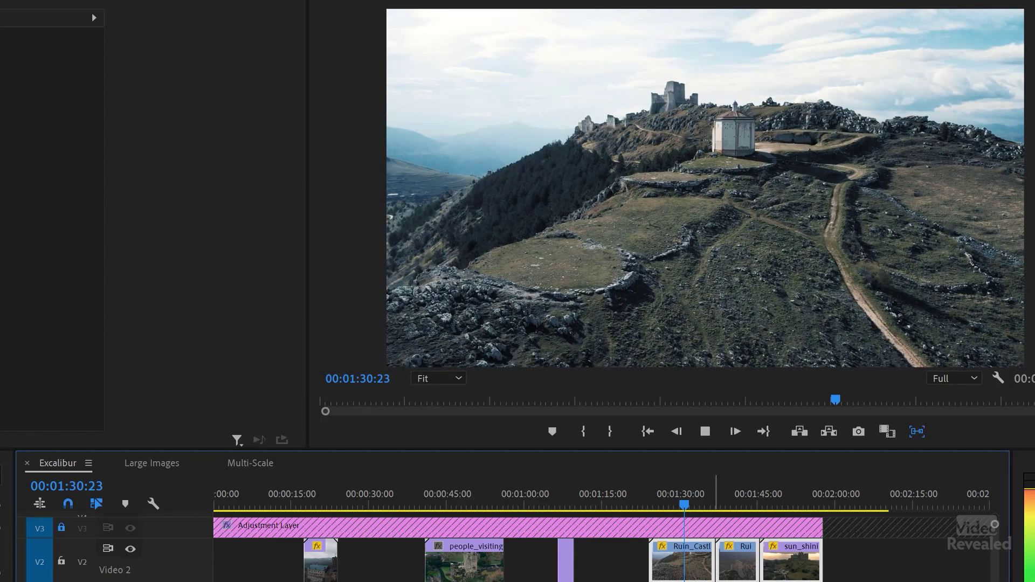
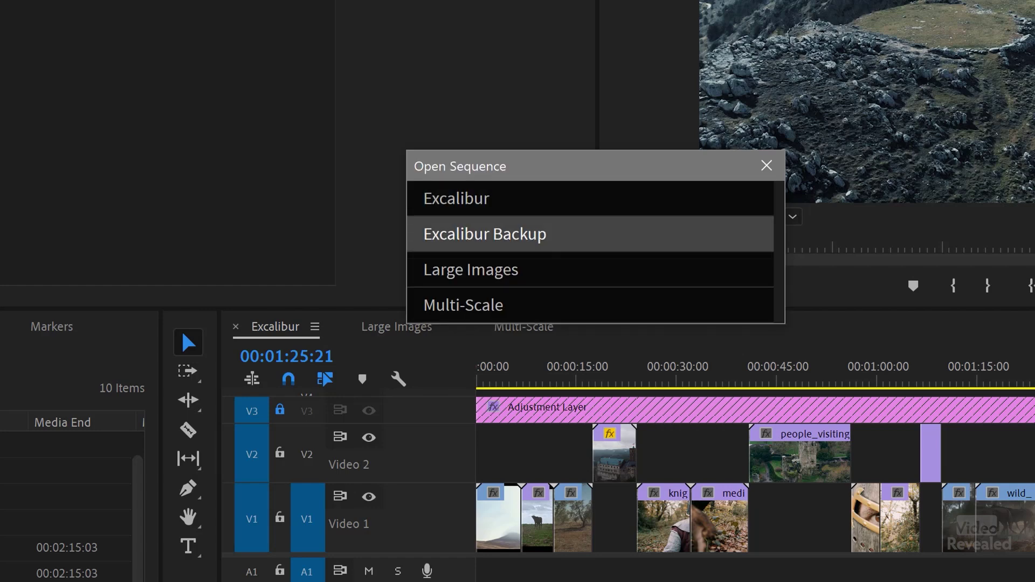
{"action": "key", "text": "Down"}
{"action": "key", "text": "Up"}
{"action": "key", "text": "Up"}
{"action": "key", "text": "Up"}
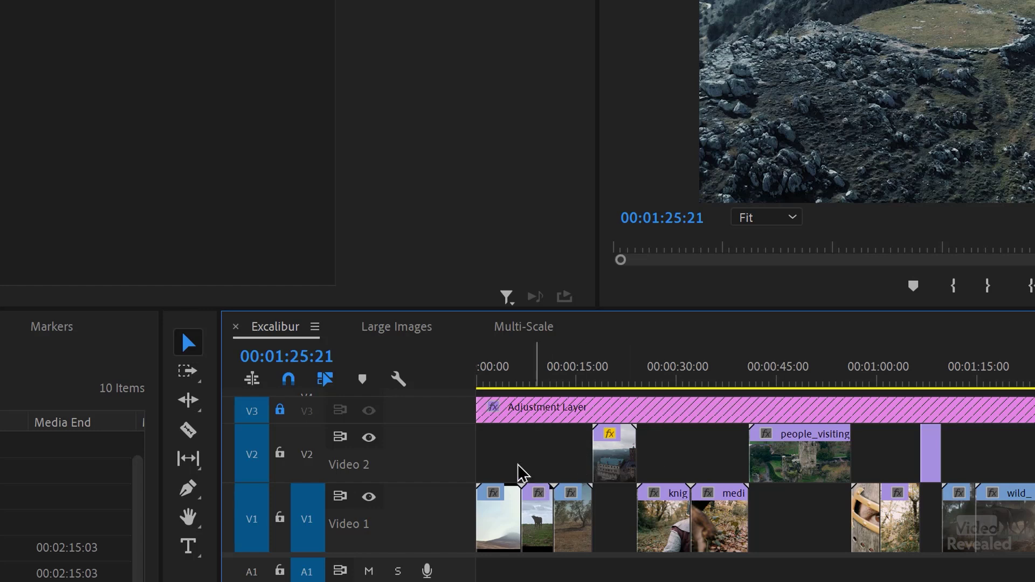
Select the first three clips on Video 1 and search the Excalibur commands for "n i".
{"action": "left_click_drag", "start_coordinate": [495, 446], "coordinate": [566, 510]}
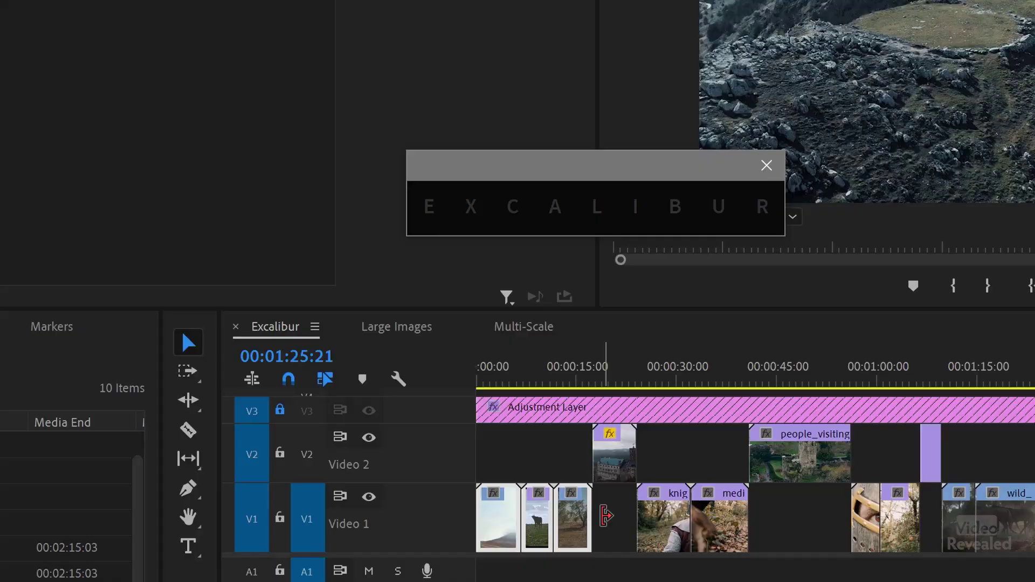
{"action": "type", "text": "n"}
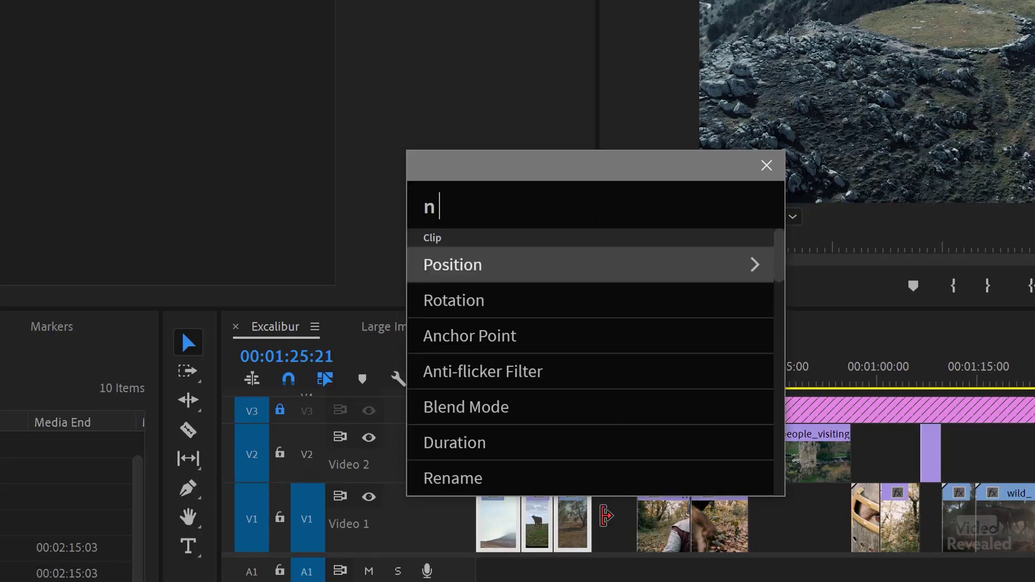
{"action": "type", "text": " i"}
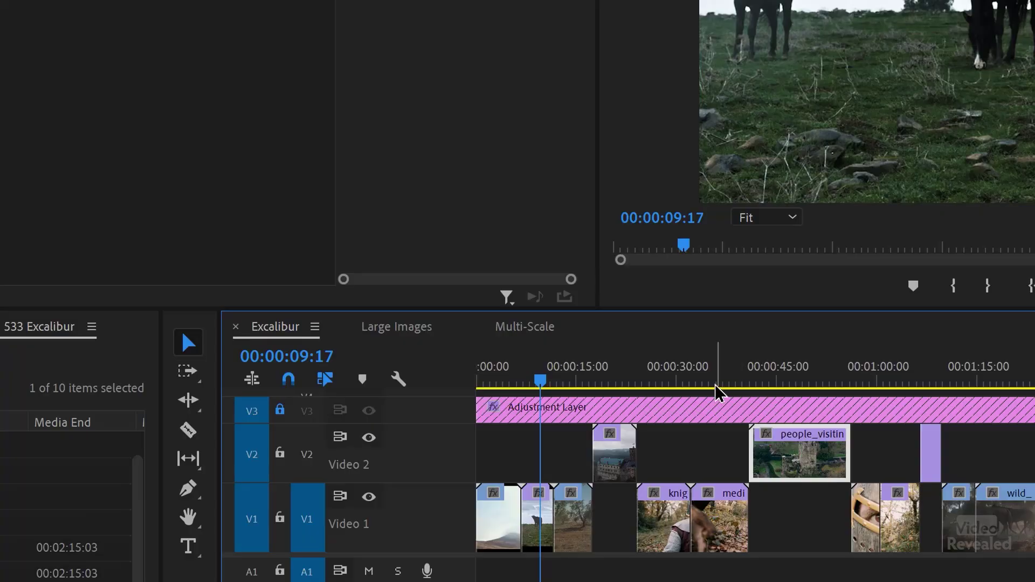
Move the start of the selected people_visiting clip on Video 2 to the playhead at 00:00:34:06 with Excalibur.
{"action": "left_click", "coordinate": [709, 378]}
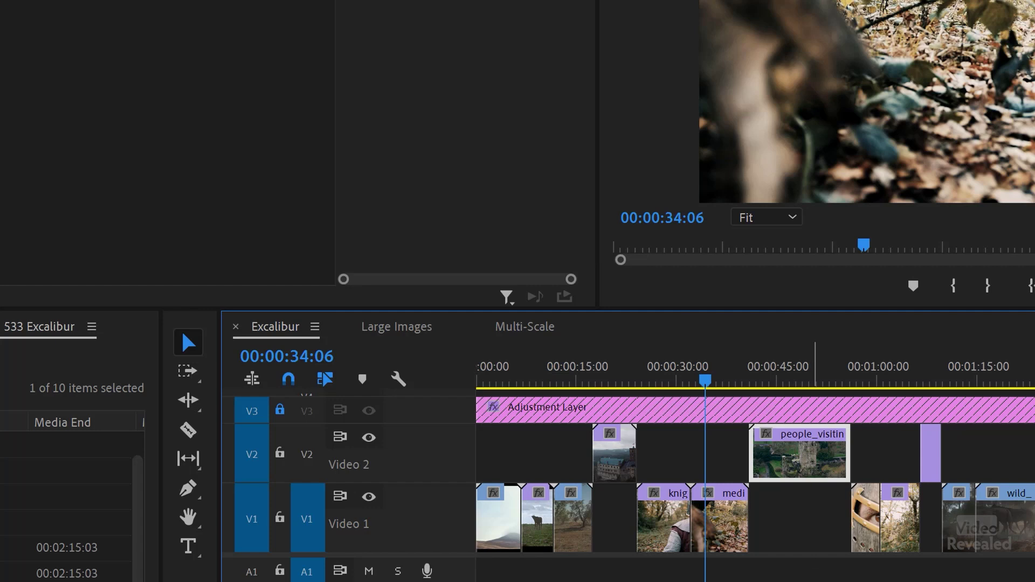
{"action": "key", "text": "ctrl+space"}
{"action": "type", "text": "move "}
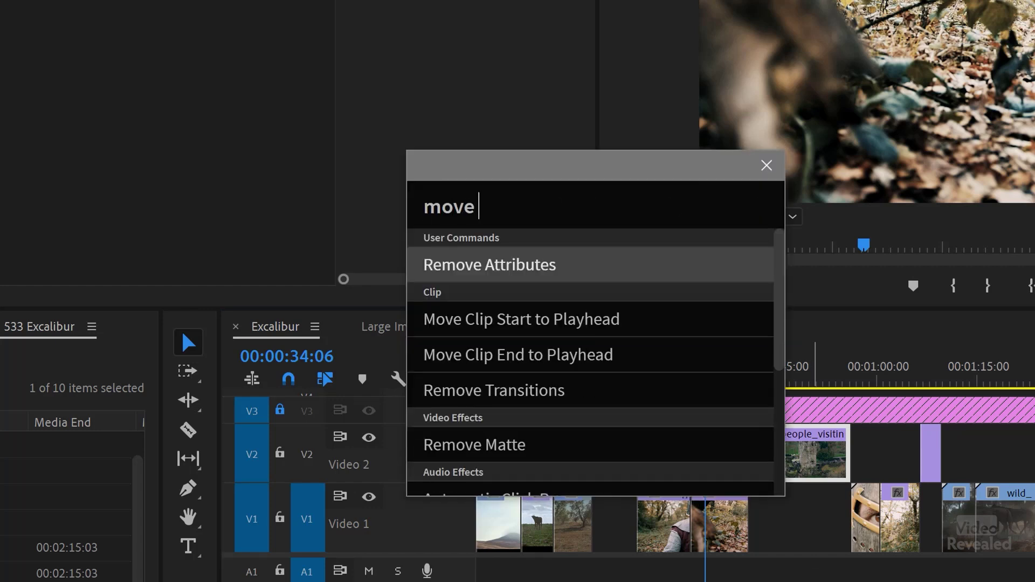
{"action": "type", "text": "cli"}
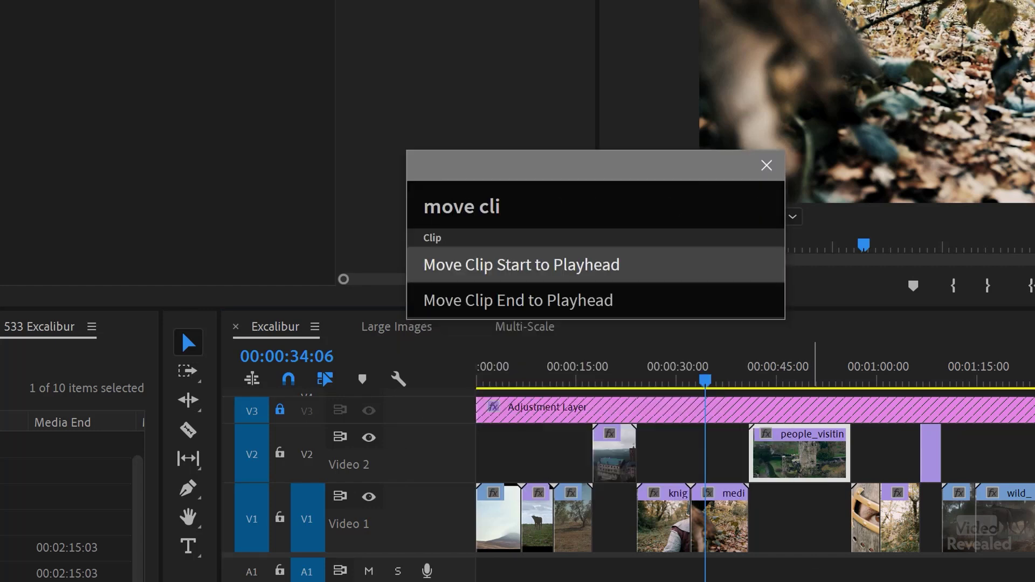
{"action": "key", "text": "Return"}
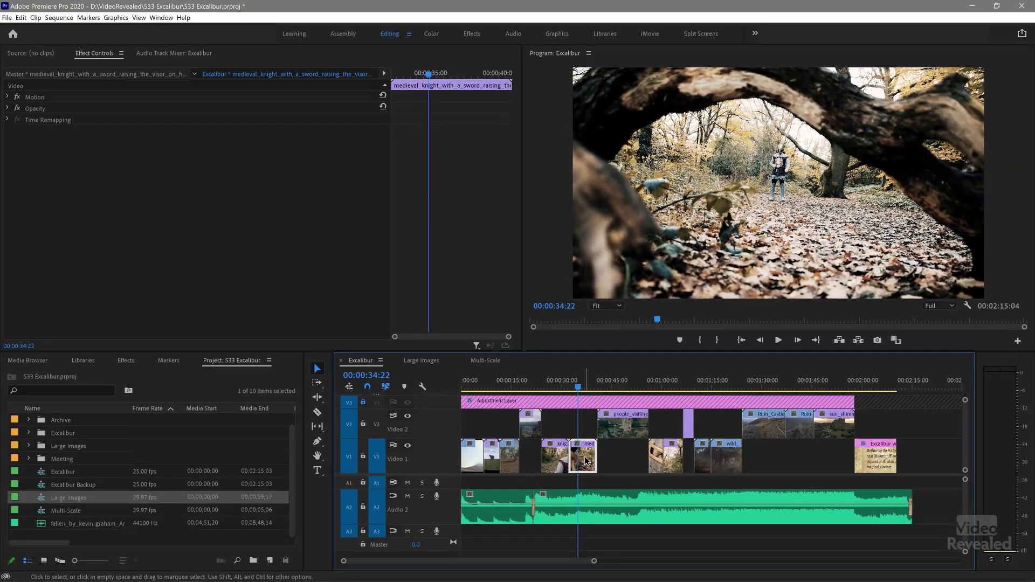
Play part of the medieval_knight clip on Video 1 to review its camera motion.
{"action": "key", "text": "equal"}
{"action": "key", "text": "equal"}
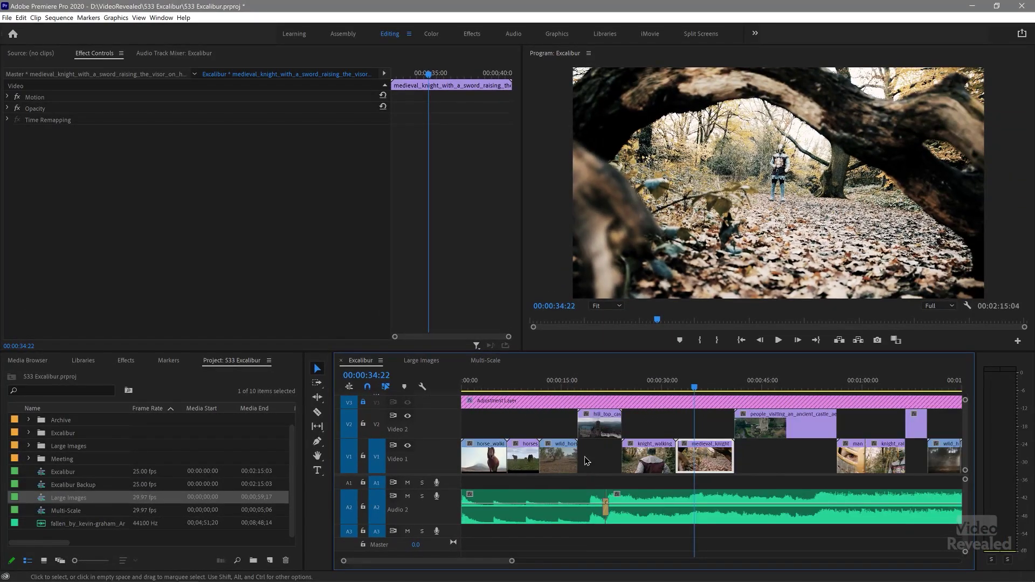
{"action": "left_click", "coordinate": [694, 384]}
{"action": "key", "text": "space"}
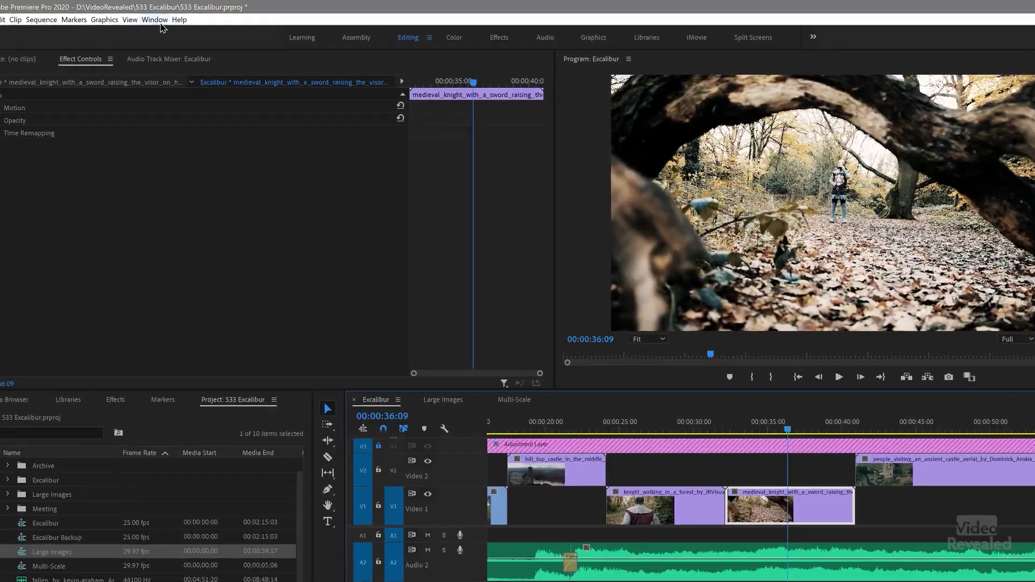
Open the Excalibur settings and add a user command named WS.
{"action": "left_click", "coordinate": [155, 20]}
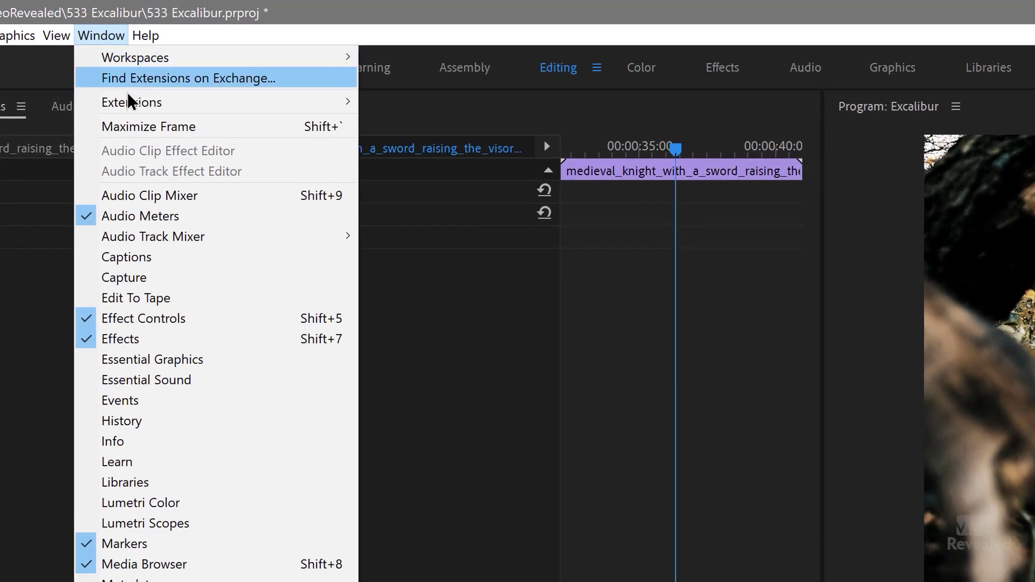
{"action": "mouse_move", "coordinate": [170, 58]}
{"action": "left_click", "coordinate": [429, 123]}
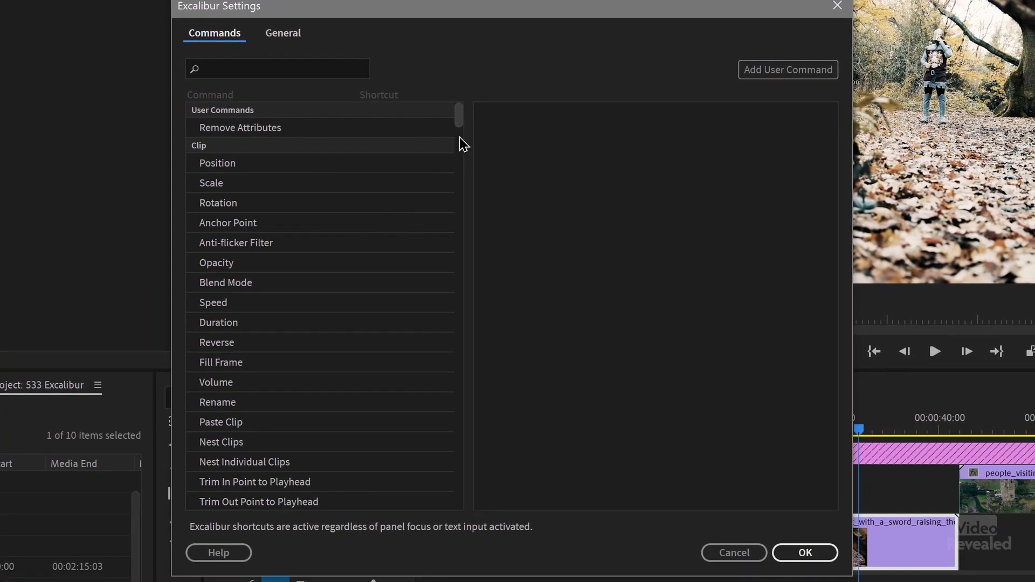
{"action": "left_click_drag", "start_coordinate": [458, 116], "coordinate": [462, 95]}
{"action": "left_click", "coordinate": [785, 71]}
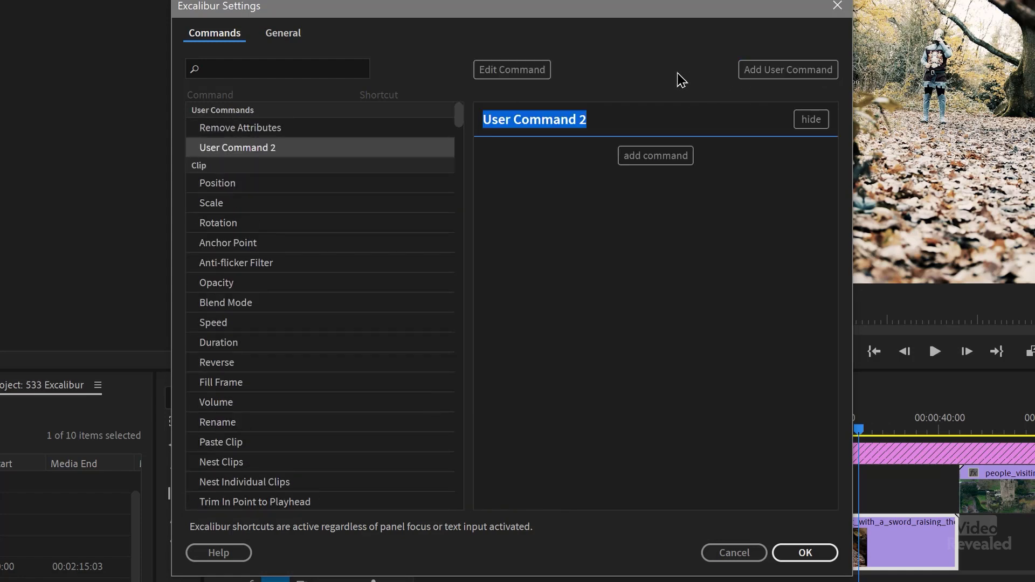
{"action": "type", "text": "WS"}
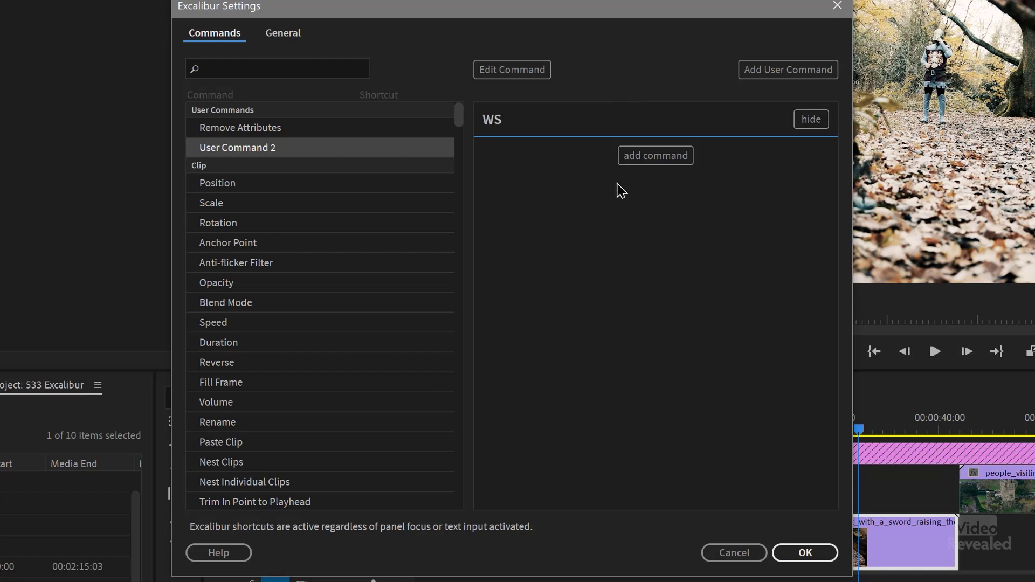
Add the Warp Stabilizer video effect as the first action of the WS user command.
{"action": "left_click", "coordinate": [644, 158]}
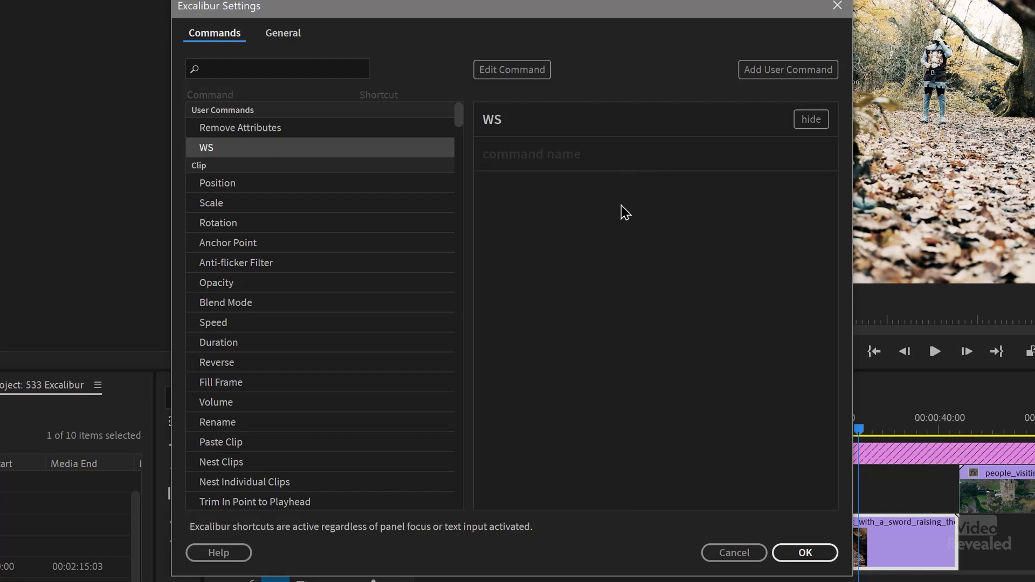
{"action": "type", "text": "w s"}
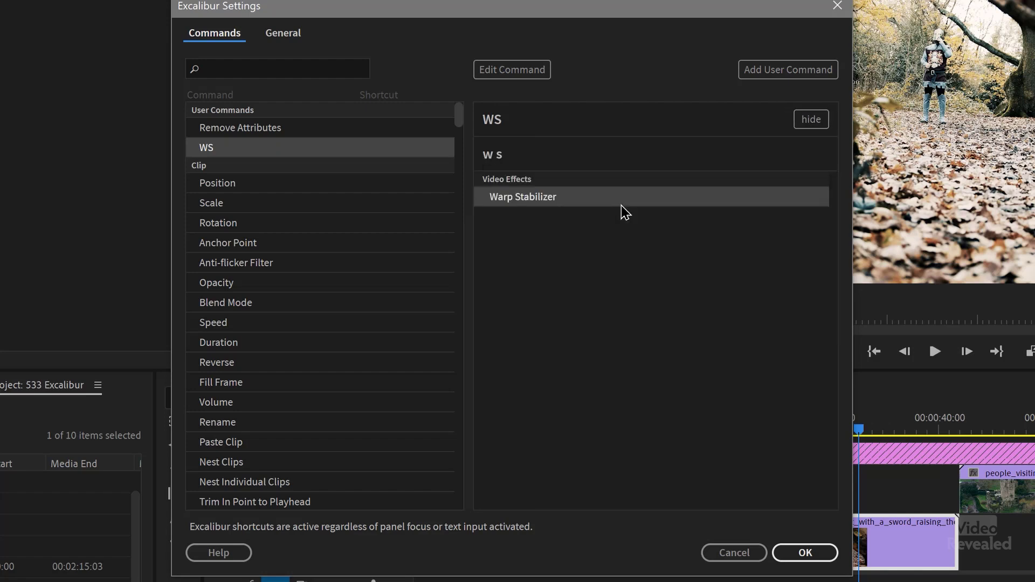
{"action": "left_click", "coordinate": [577, 198]}
Add Marker to Selection to the WS command with marker name Stabilized and color Red, and save the Excalibur settings.
{"action": "left_click", "coordinate": [649, 186]}
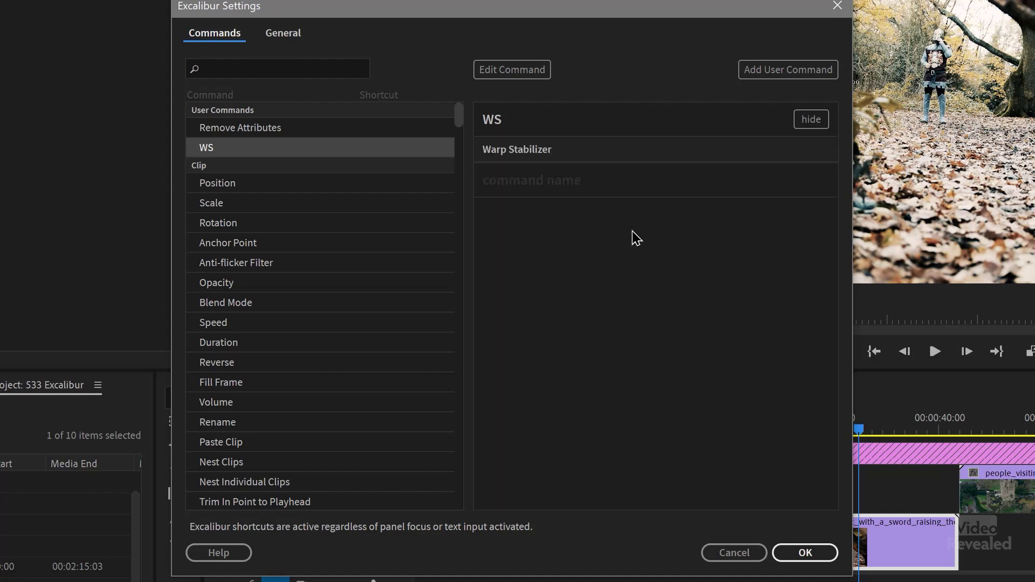
{"action": "type", "text": "a m"}
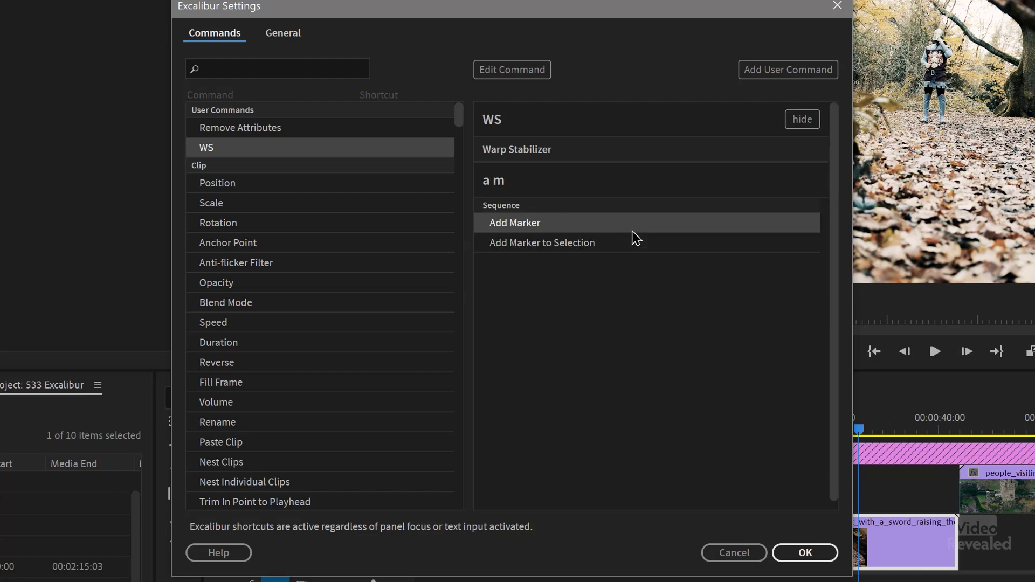
{"action": "left_click", "coordinate": [596, 246]}
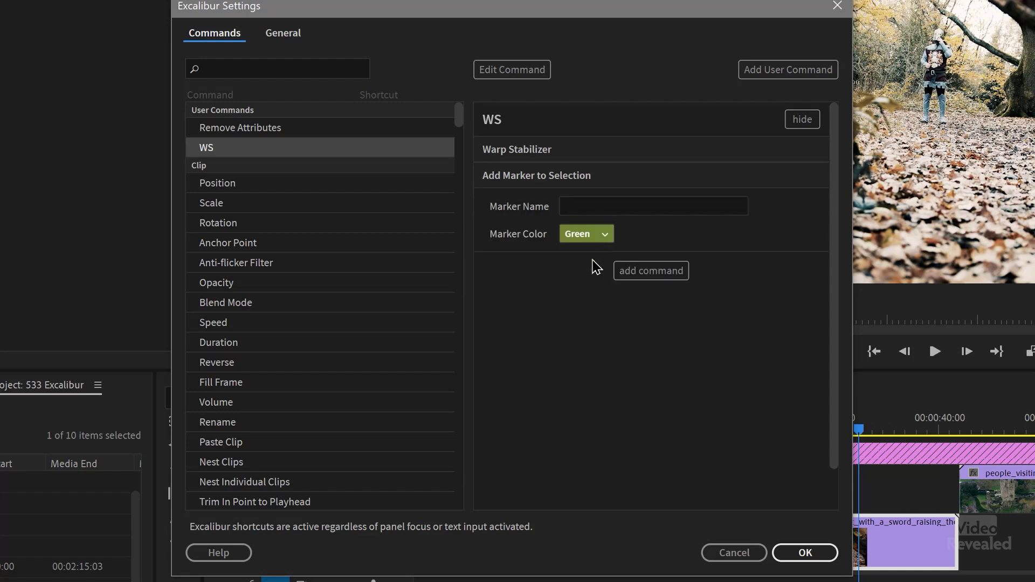
{"action": "left_click", "coordinate": [610, 208]}
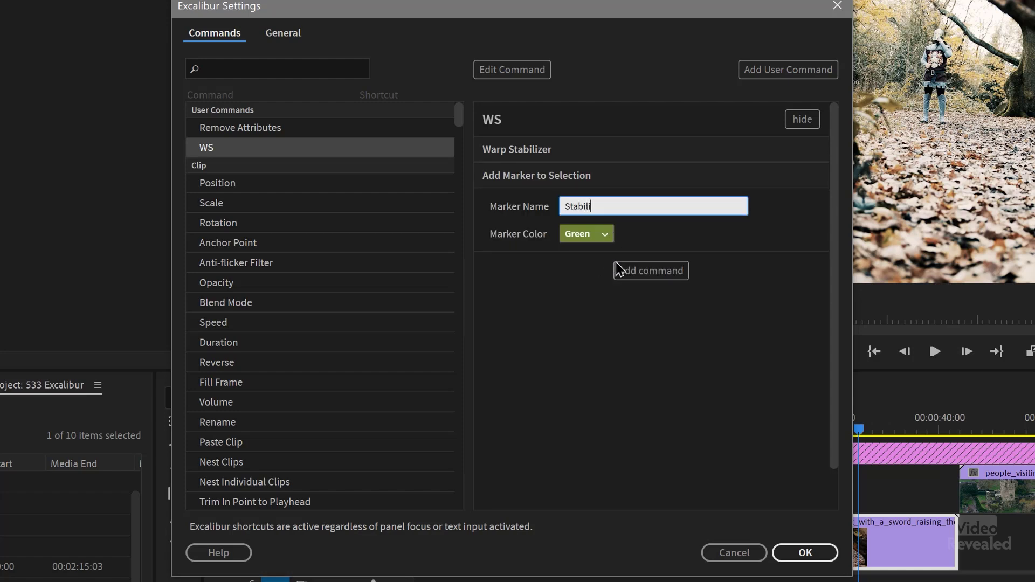
{"action": "left_click", "coordinate": [608, 235]}
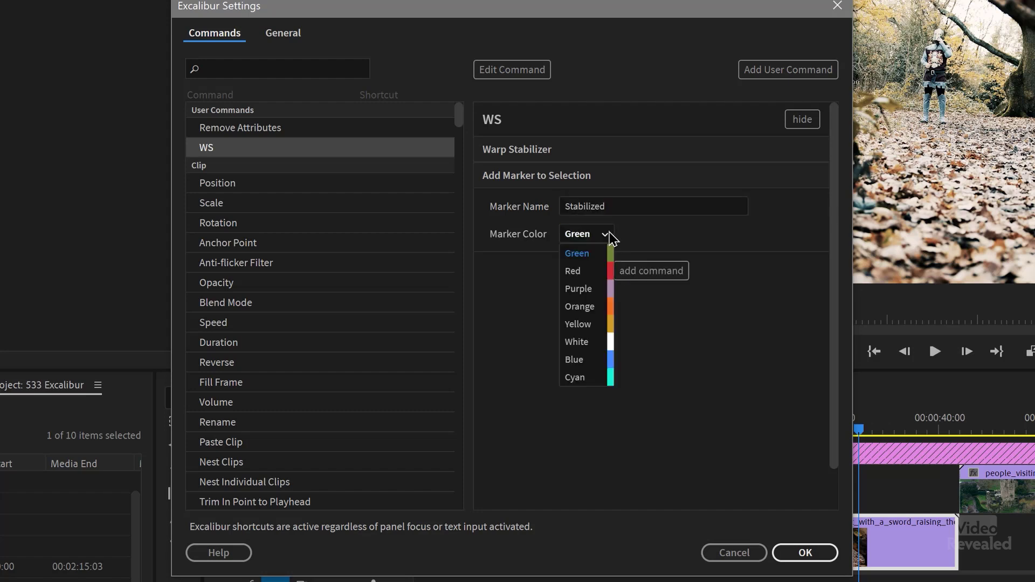
{"action": "left_click", "coordinate": [576, 272]}
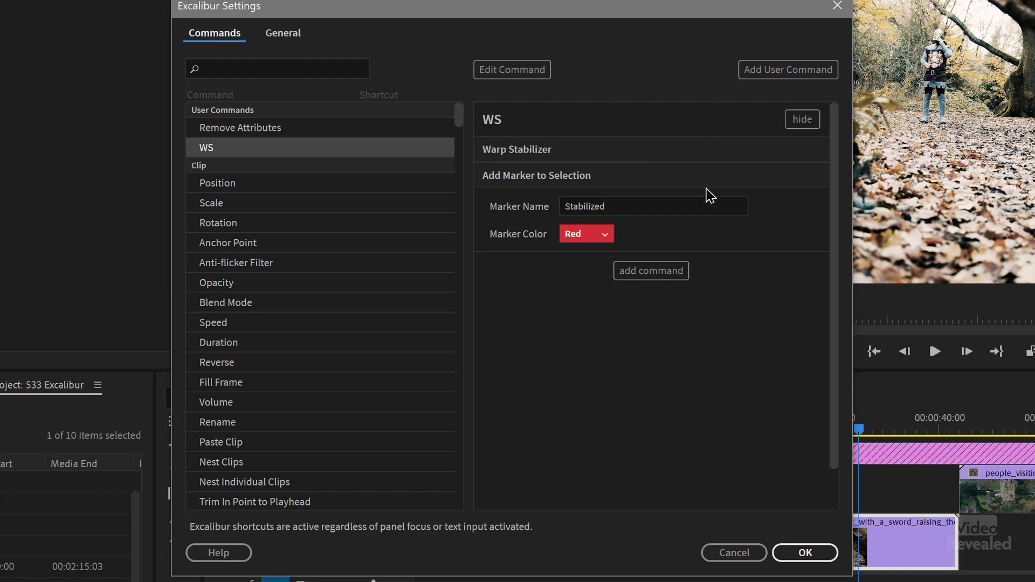
{"action": "left_click", "coordinate": [816, 558]}
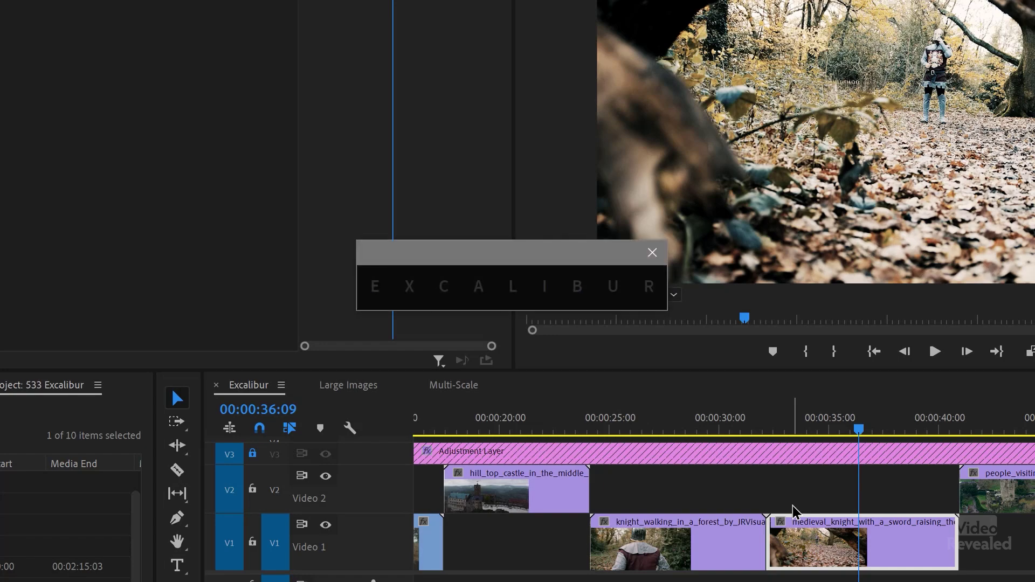
Run the WS user command on the selected medieval_knight clip with Excalibur.
{"action": "type", "text": "ws"}
{"action": "key", "text": "Return"}
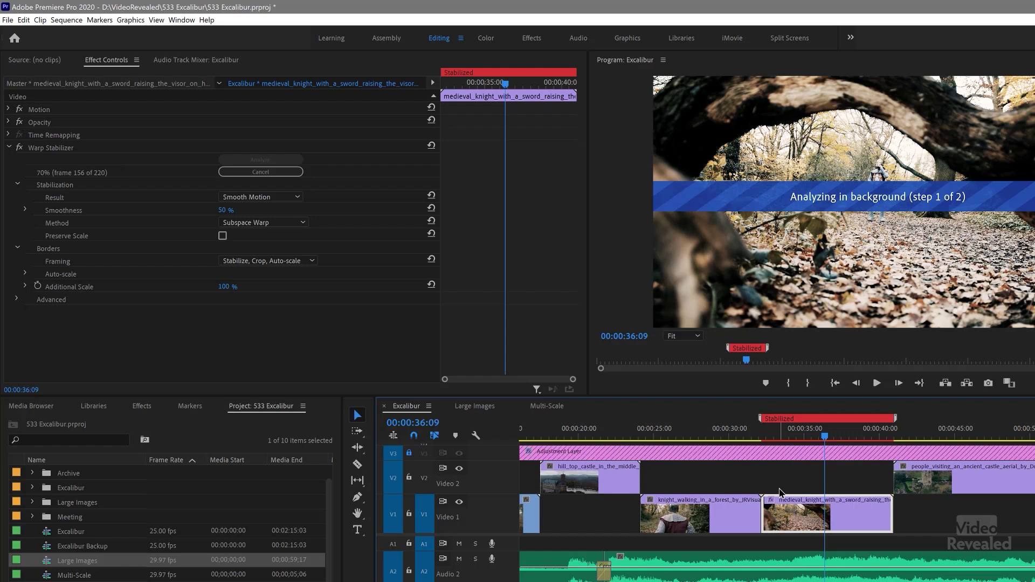
Select the five clips between people_visiting and Ruin_Castle and add a green marker named "Add dark music" over them with Excalibur.
{"action": "key", "text": "backslash"}
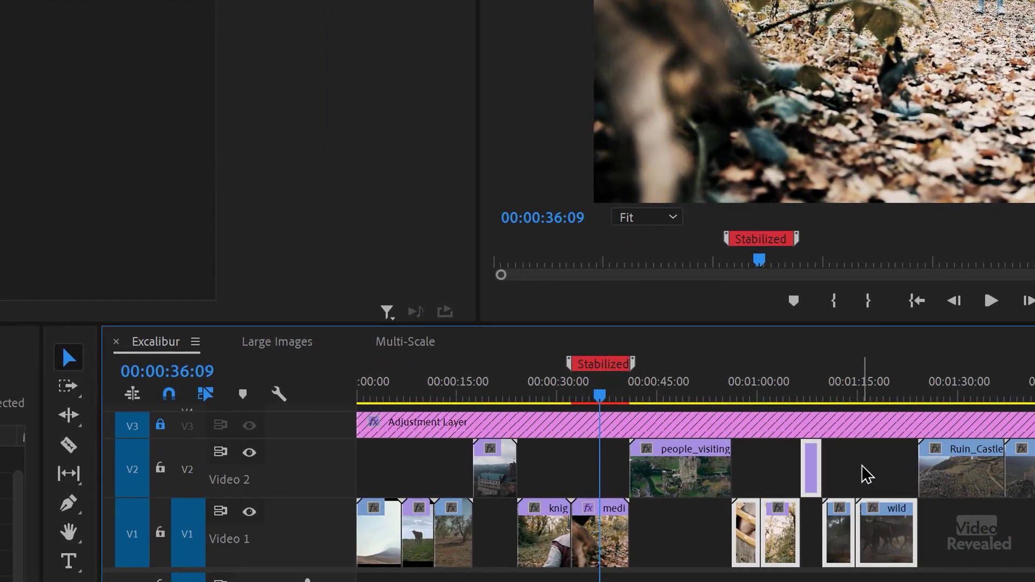
{"action": "key", "text": "ctrl+space"}
{"action": "type", "text": "a m"}
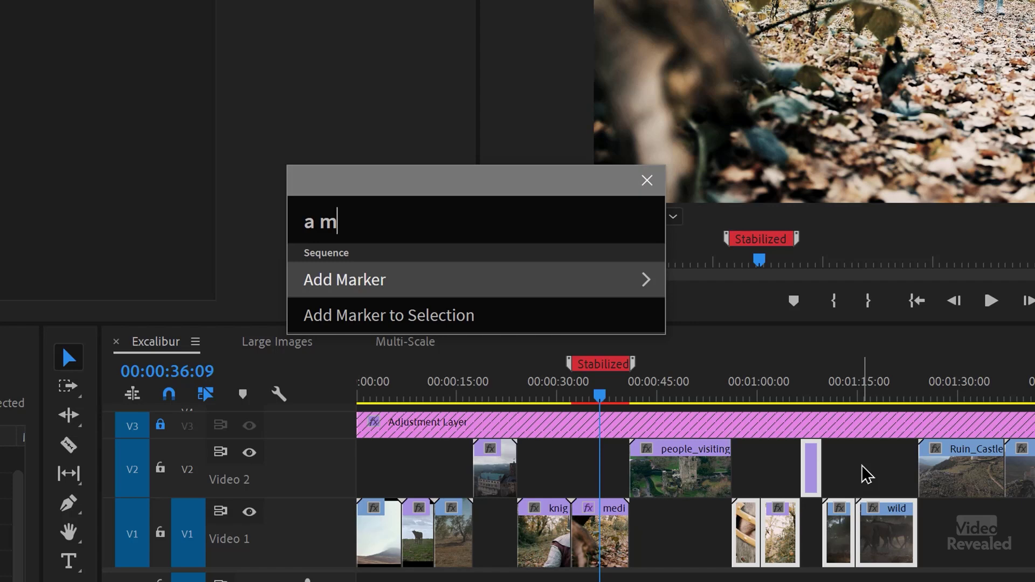
{"action": "type", "text": " to"}
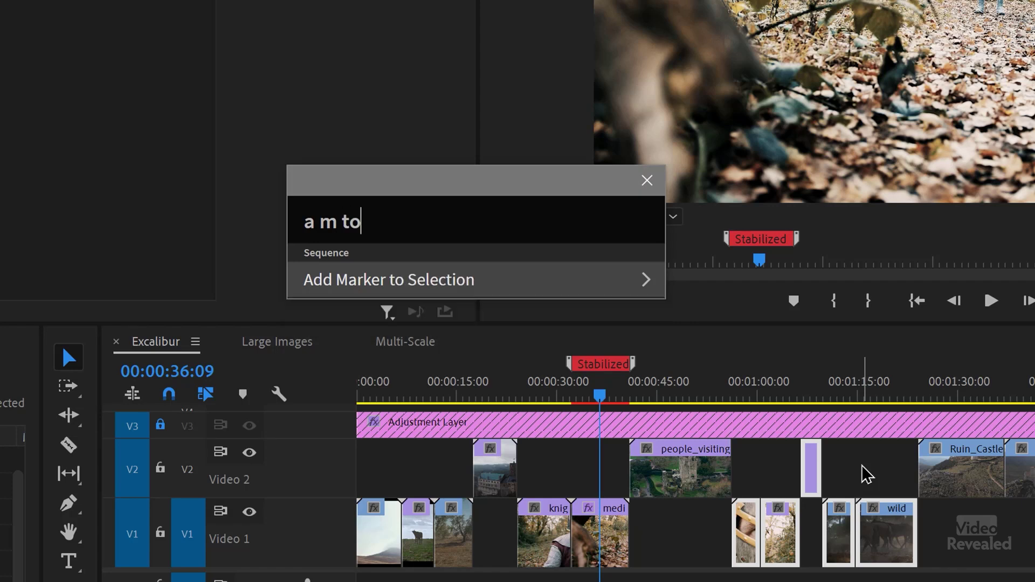
{"action": "key", "text": "Return"}
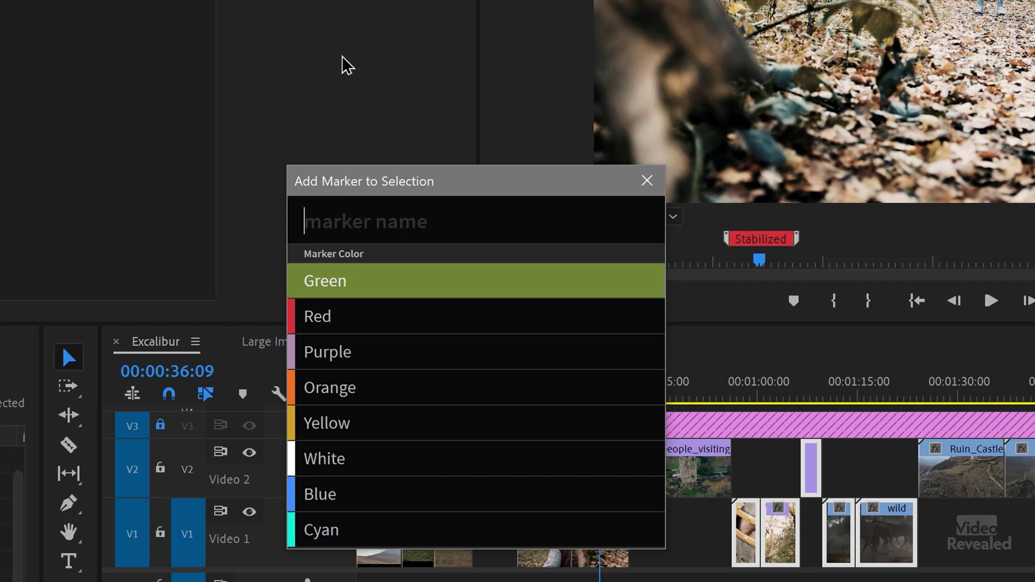
{"action": "type", "text": "Add"}
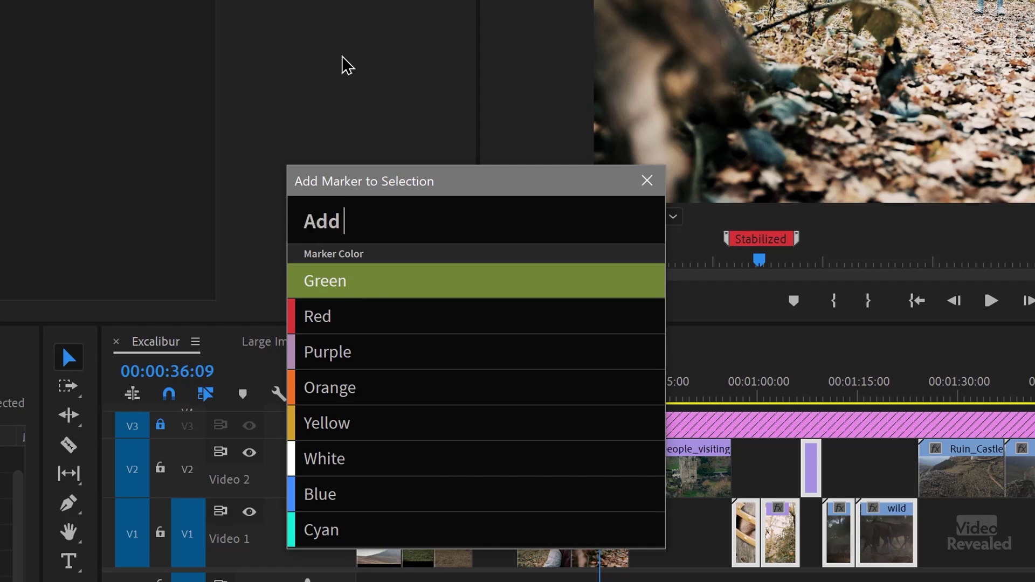
{"action": "type", "text": " dark music"}
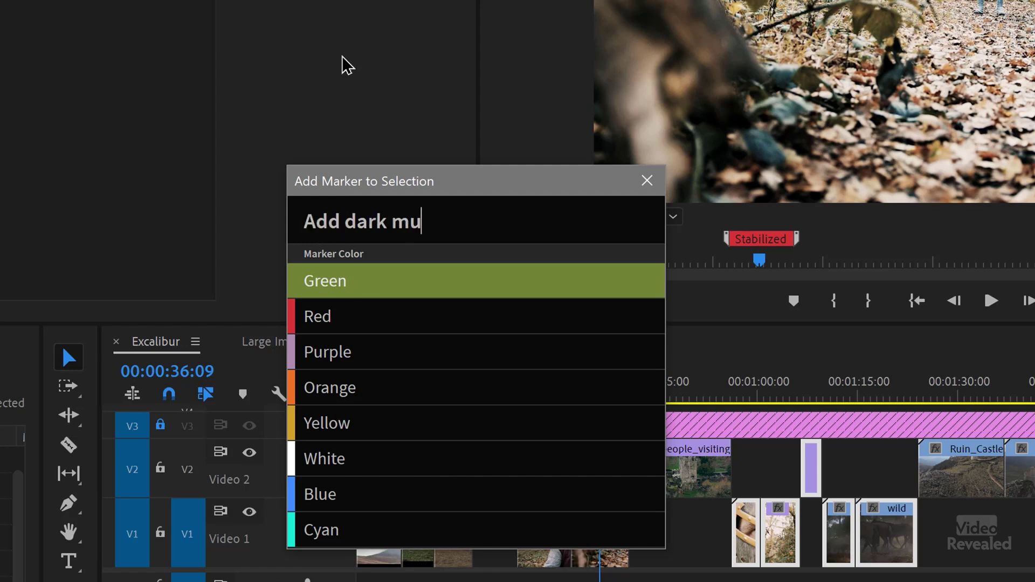
{"action": "key", "text": "Return"}
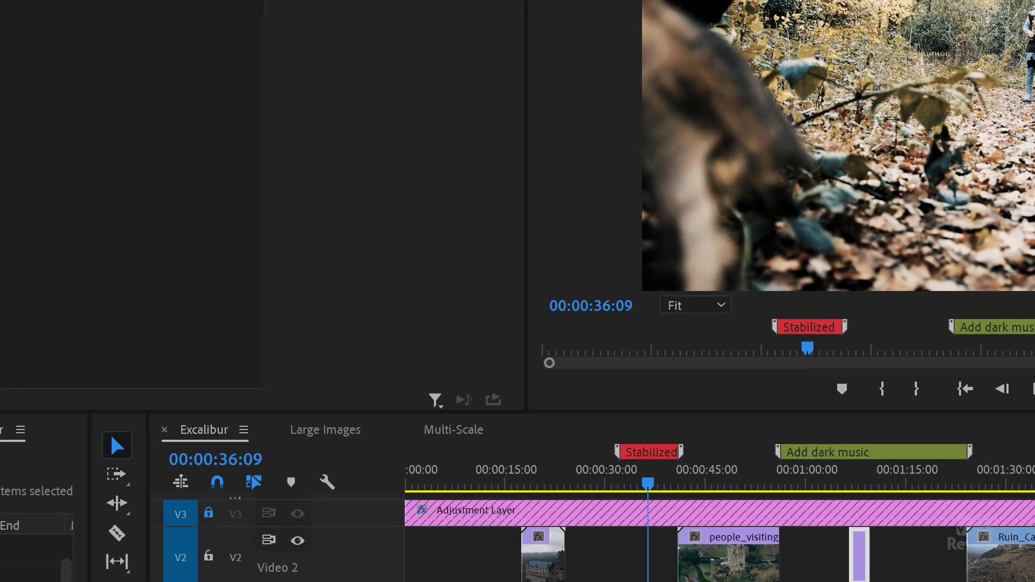
{"action": "key", "text": "ctrl+space"}
{"action": "type", "text": "d"}
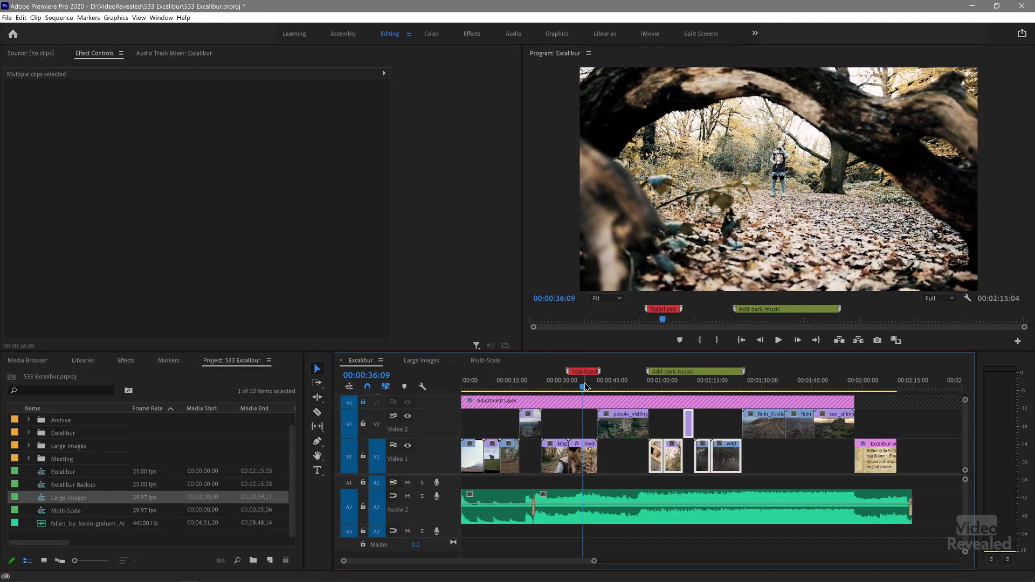
Move the playhead to 00:00:36:16 and search the Excalibur commands for "inc".
{"action": "left_click_drag", "start_coordinate": [585, 387], "coordinate": [584, 388]}
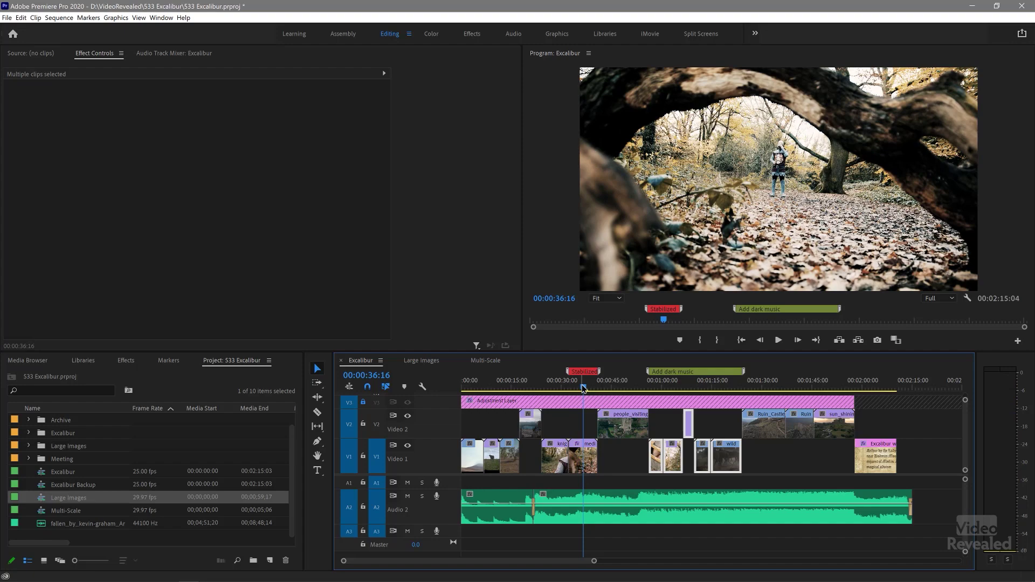
{"action": "type", "text": "inc"}
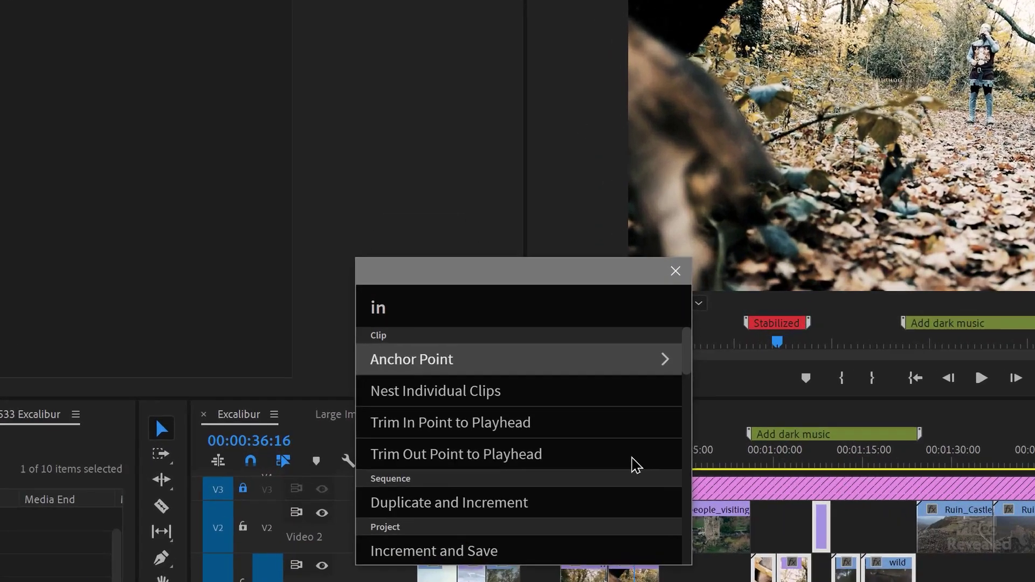